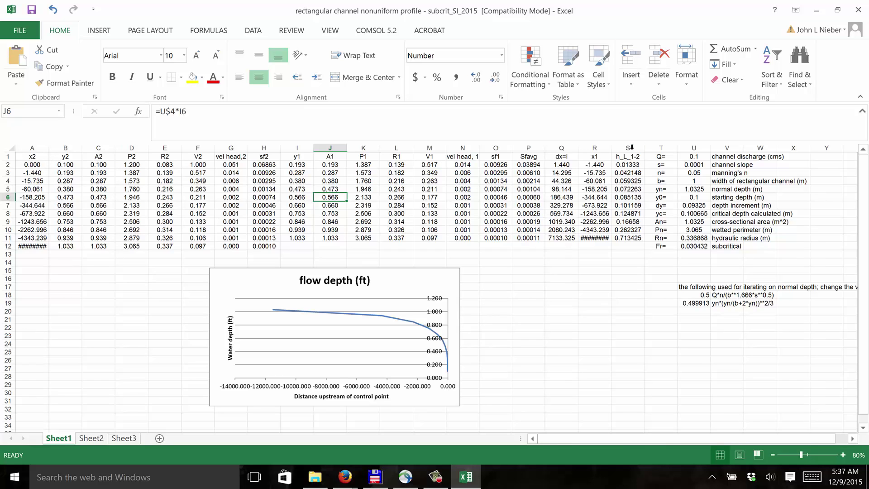
# Review the profile table columns x2, y2, A2, P2, R2, V2, vel head 2 and sf2.
pyautogui.click(588, 158)
pyautogui.click(29, 156)
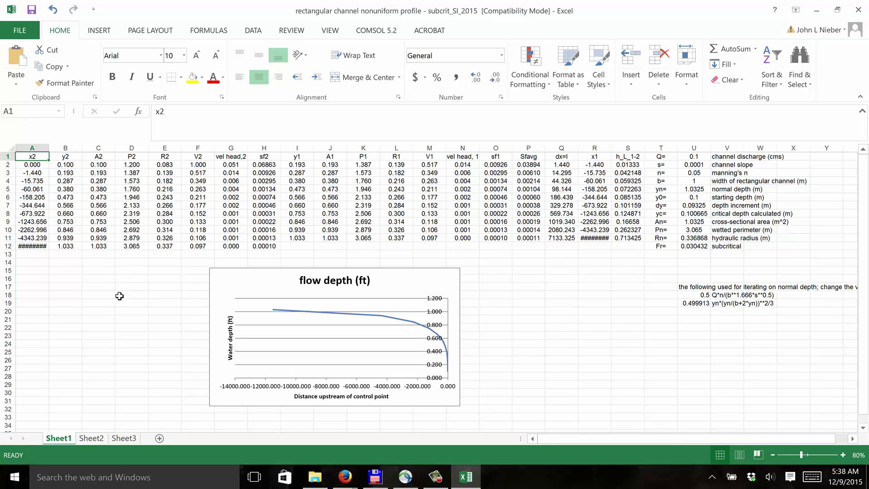
pyautogui.press('Right')
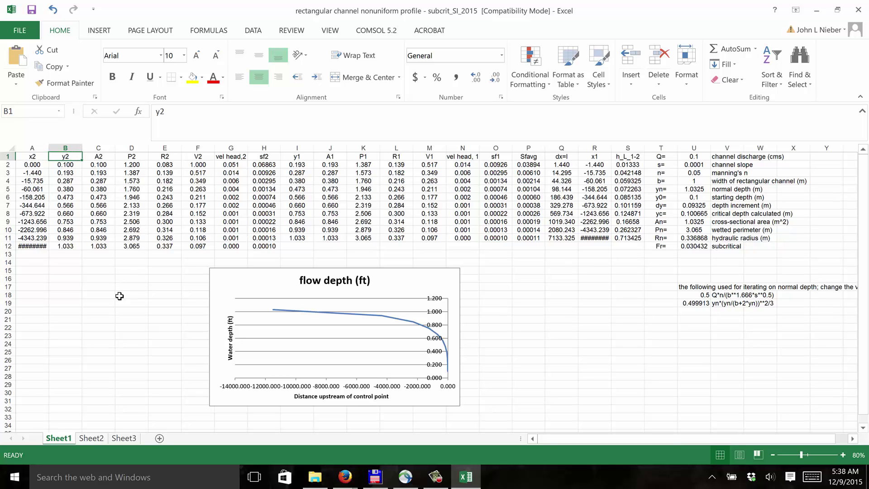
pyautogui.press('Right')
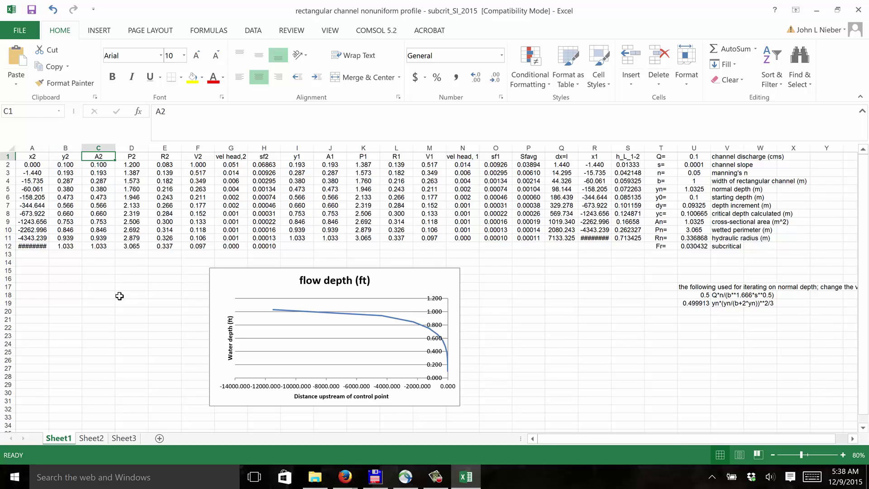
pyautogui.press('Right')
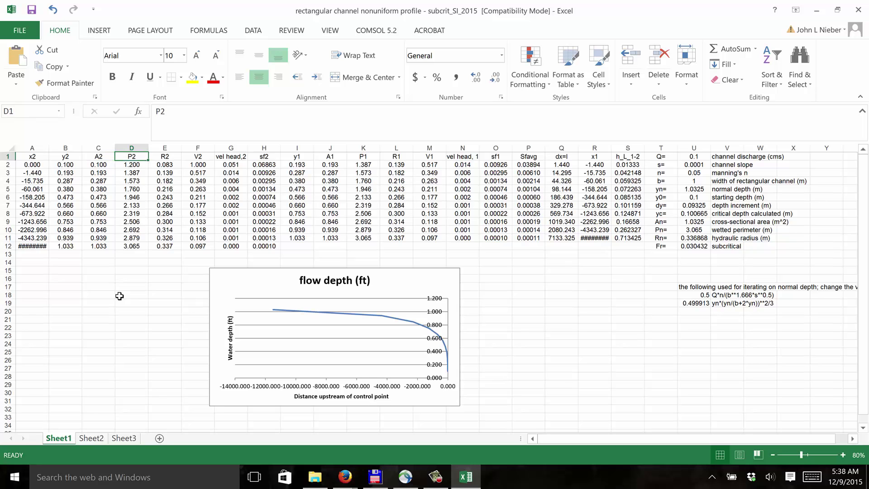
pyautogui.press('Right')
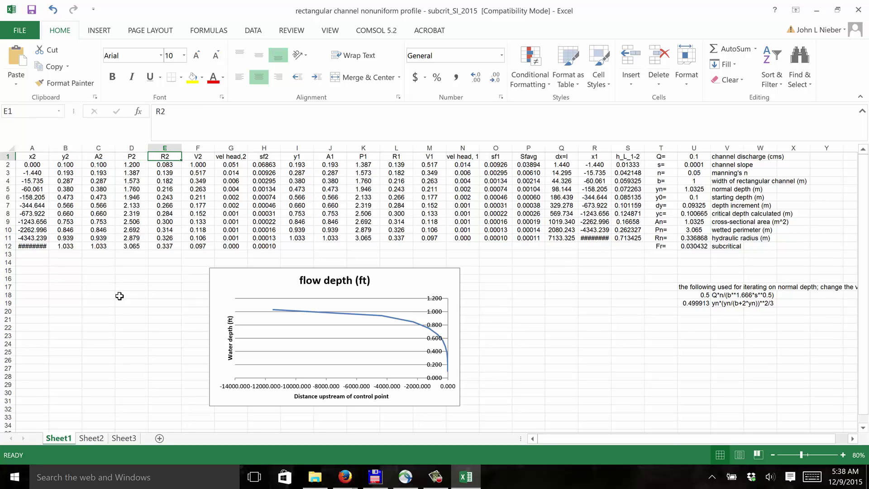
pyautogui.press('Right')
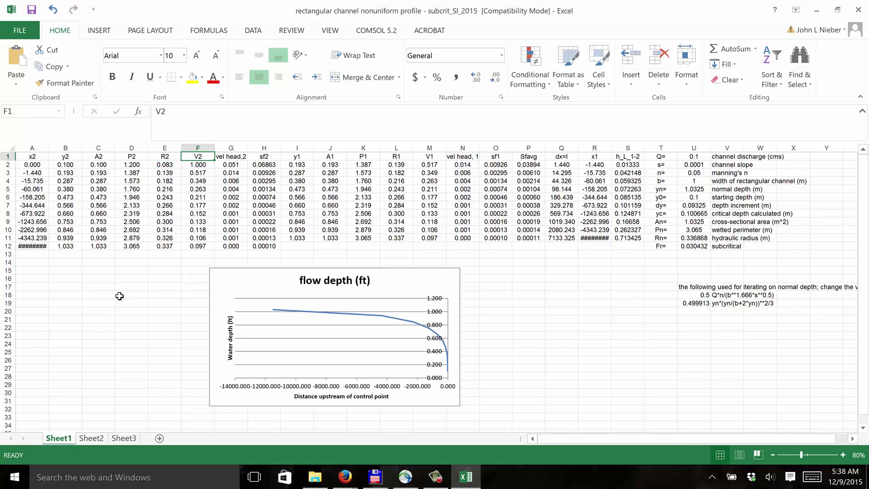
pyautogui.press('Right')
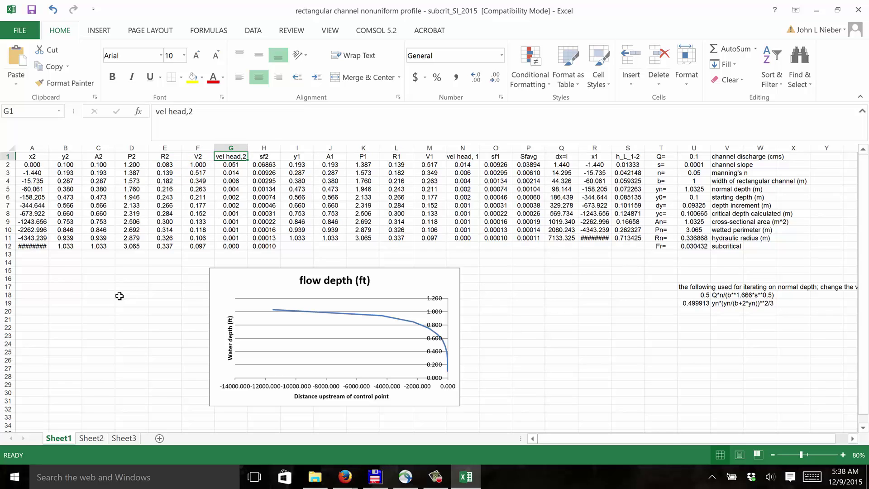
pyautogui.press('Right')
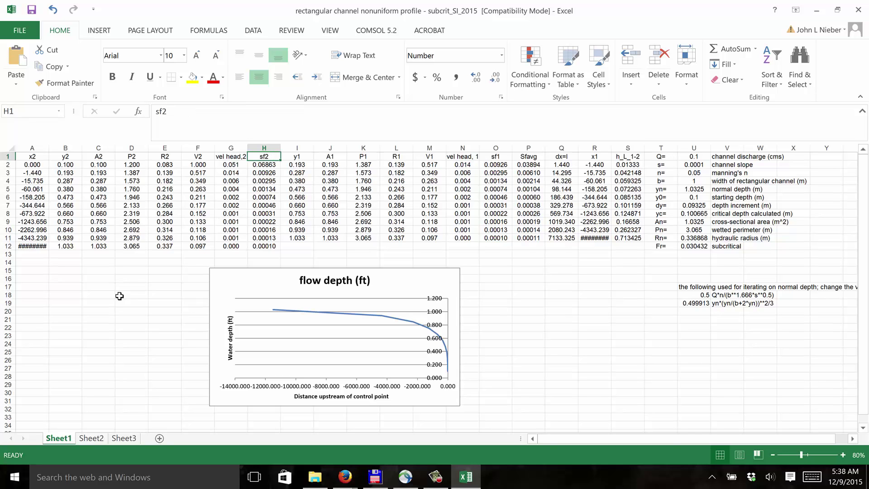
# Review the y1, vel head 1, Sfavg and dx columns and the row-2 reach, x1 and head-loss formulas.
pyautogui.press('Right')
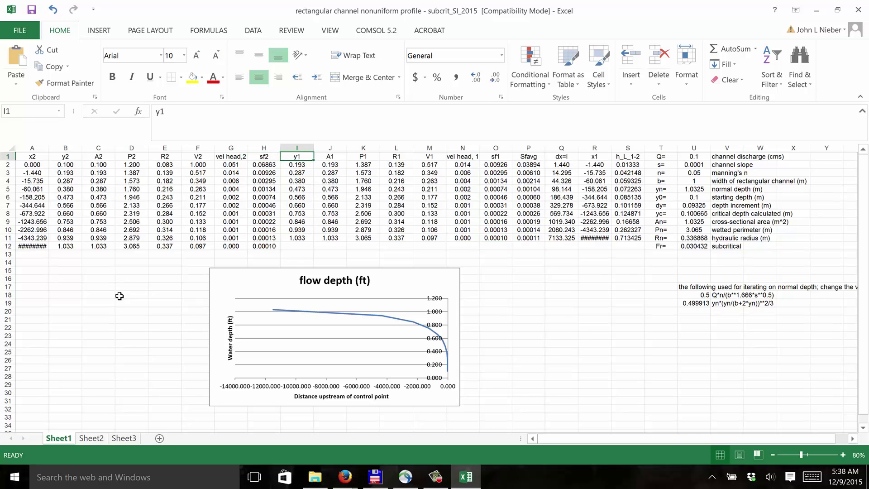
pyautogui.press('Left')
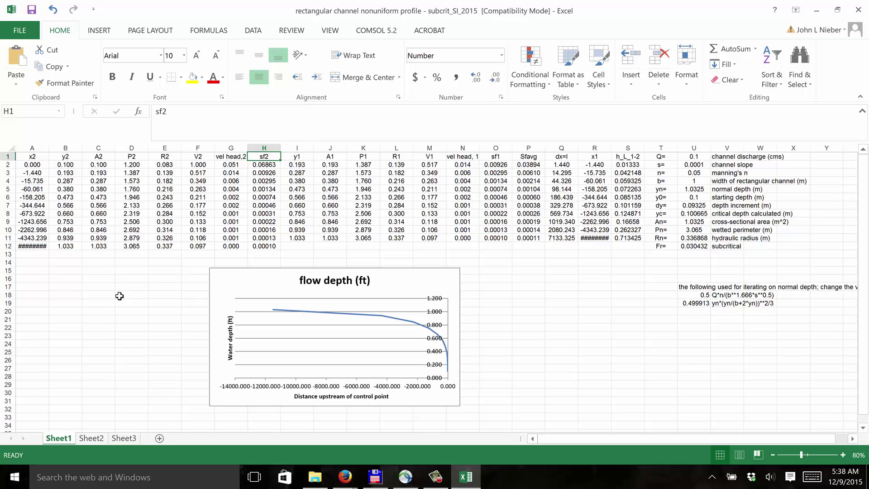
pyautogui.press('Right')
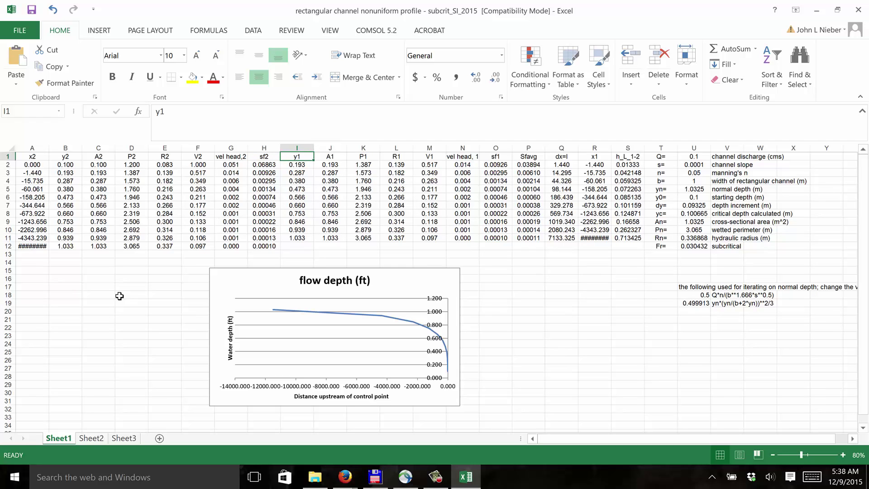
pyautogui.press('Right')
pyautogui.press('Right')
pyautogui.press('Right')
pyautogui.press('Right')
pyautogui.press('Right')
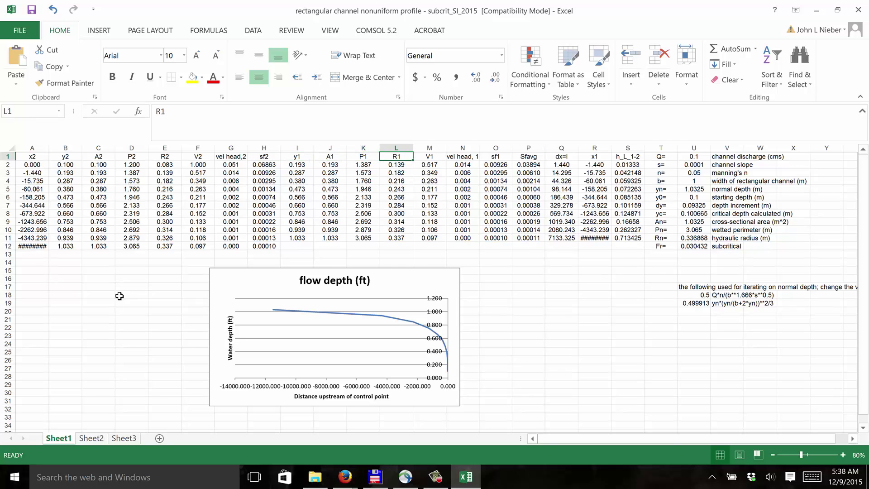
pyautogui.press('Right')
pyautogui.press('Right')
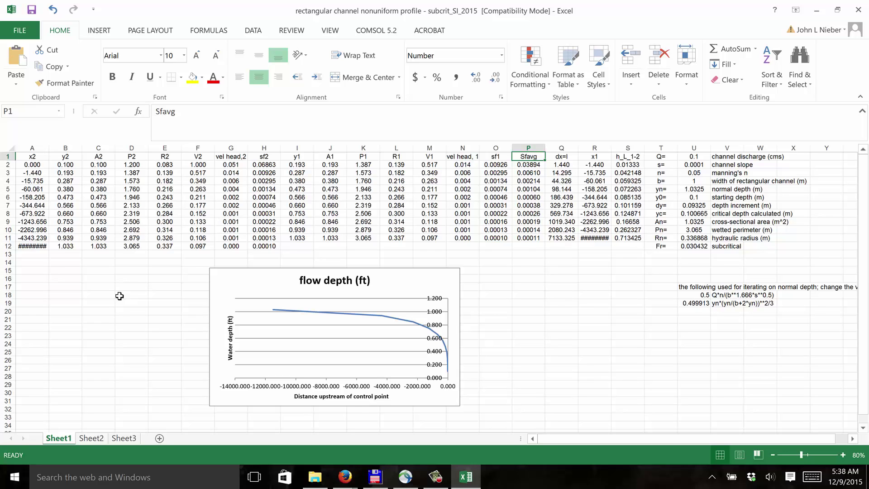
pyautogui.press('Right')
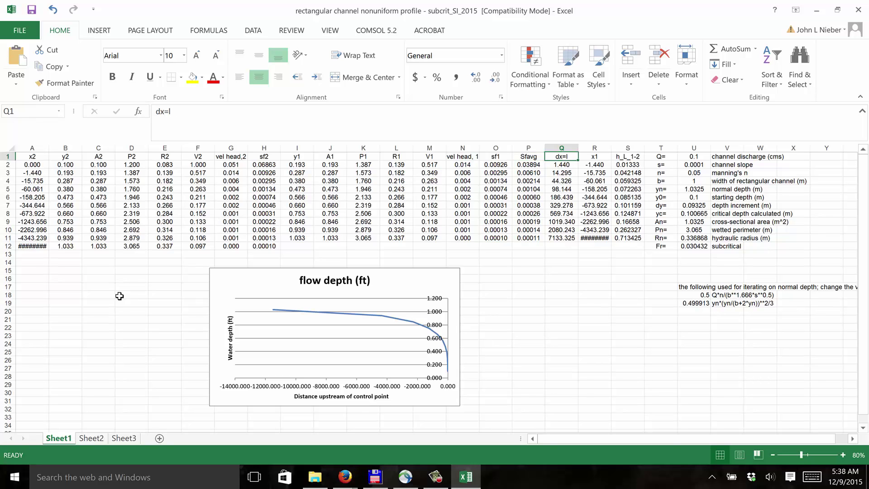
pyautogui.press('Down')
pyautogui.press('Up')
pyautogui.press('Right')
pyautogui.press('Down')
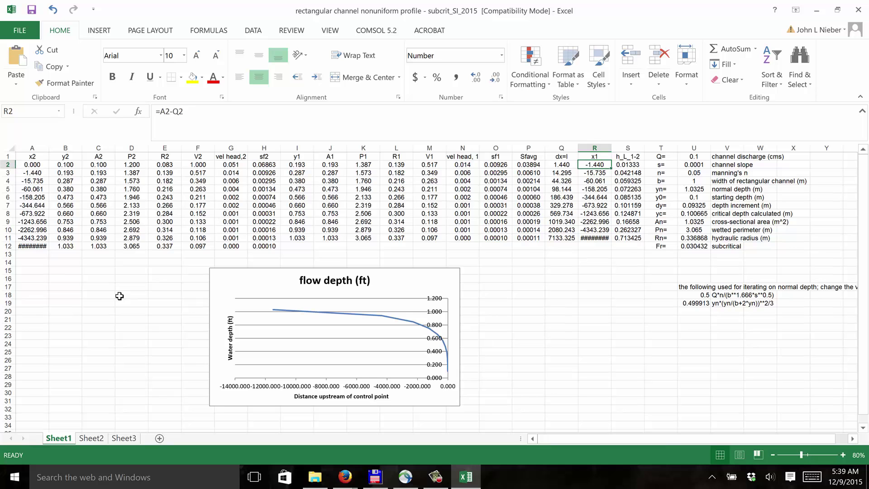
pyautogui.press('Right')
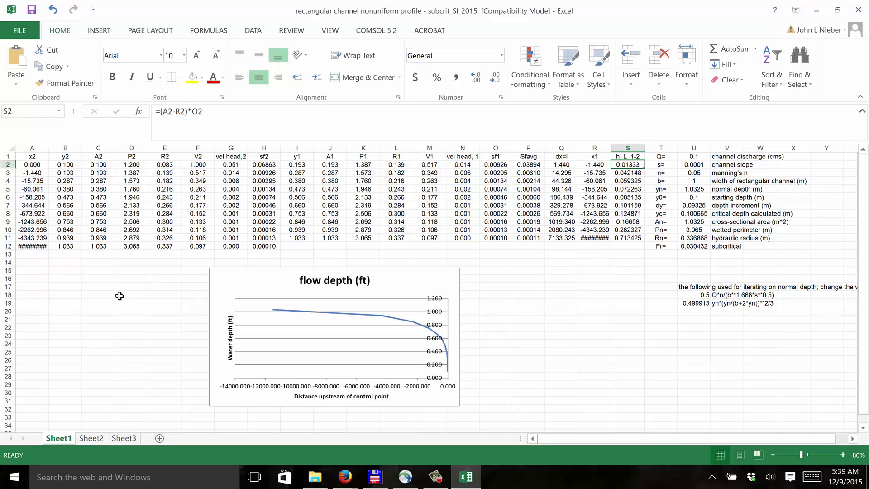
# Inspect column U inputs and formulas from discharge down to the Froude number in U12.
pyautogui.click(693, 156)
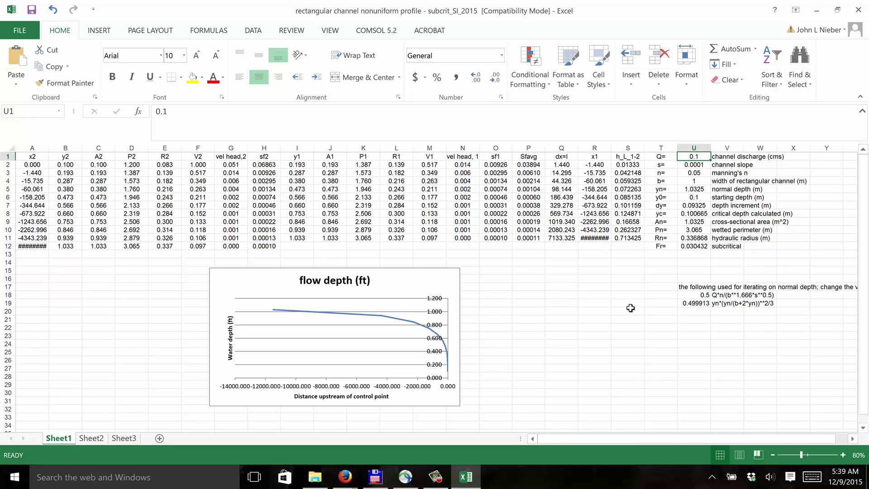
pyautogui.press('Down')
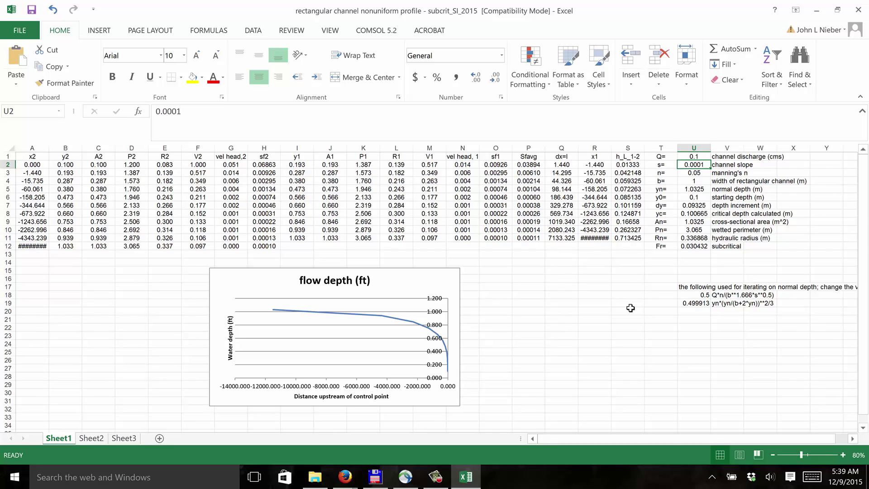
pyautogui.press('Down')
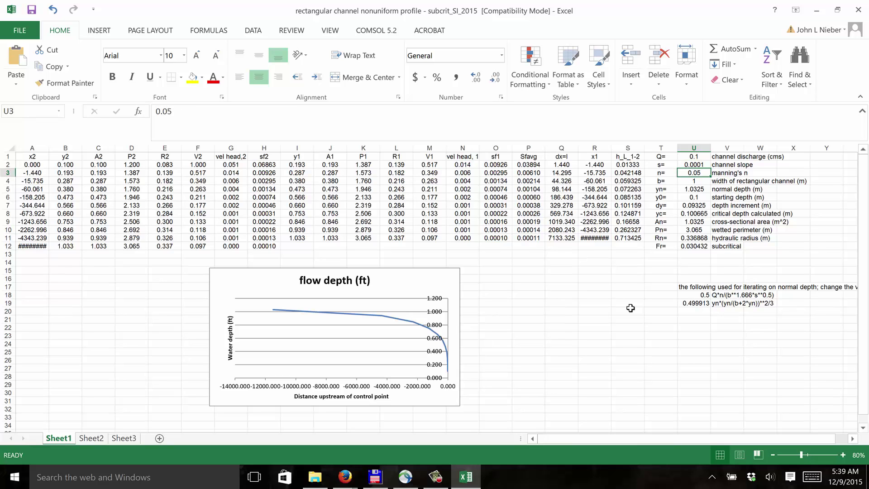
pyautogui.press('Down')
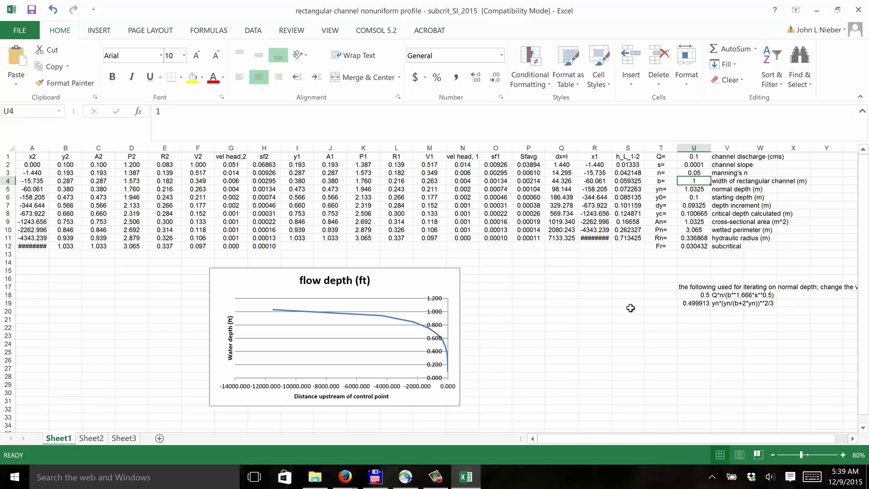
pyautogui.press('Down')
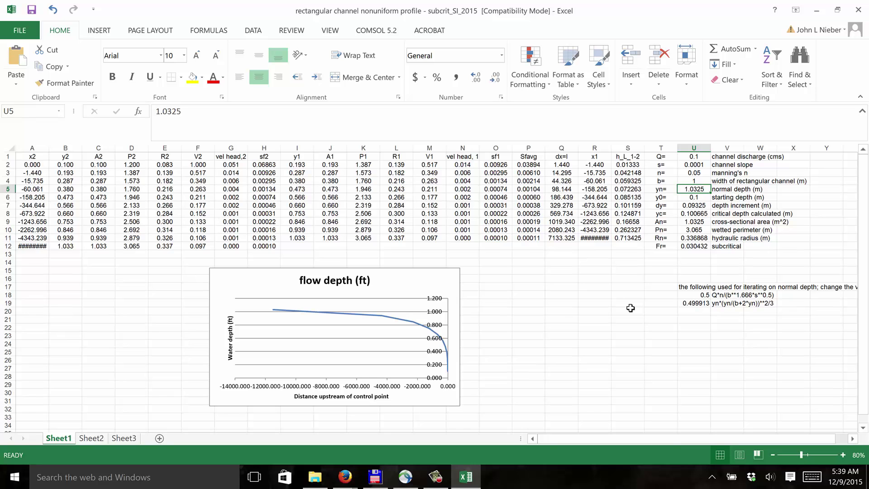
pyautogui.press('Down')
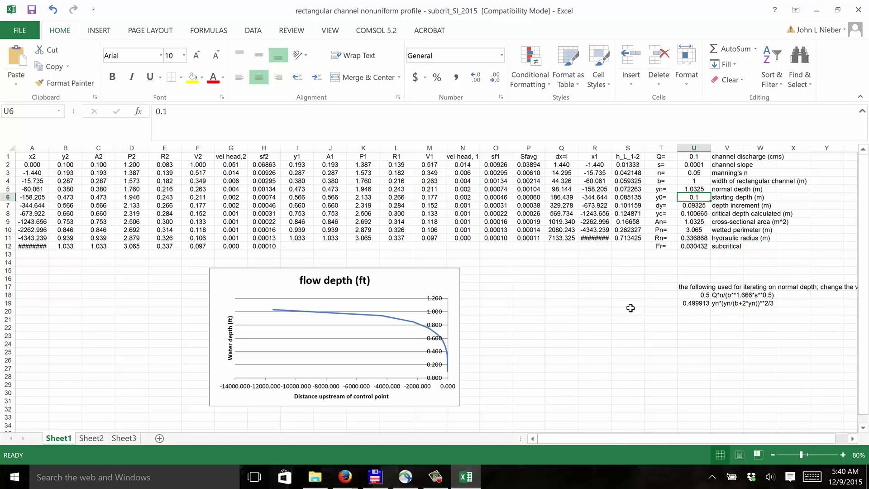
pyautogui.press('Down')
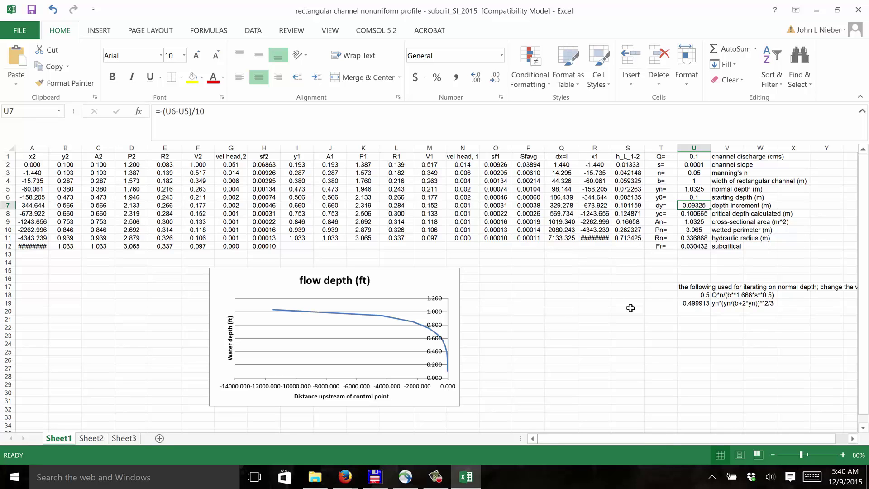
pyautogui.press('Down')
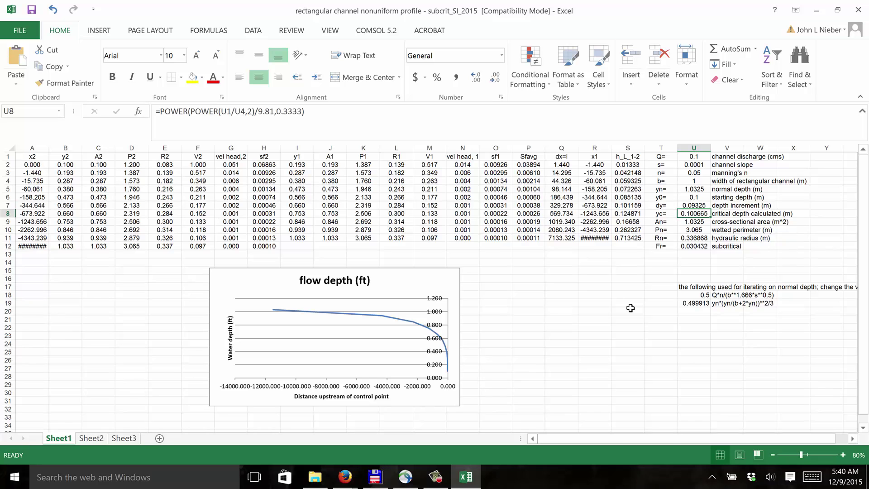
pyautogui.press('Down')
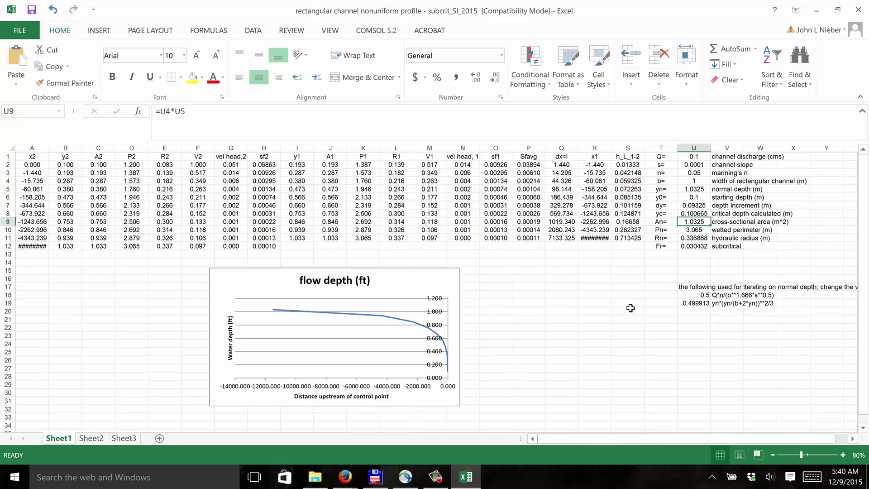
pyautogui.press('Down')
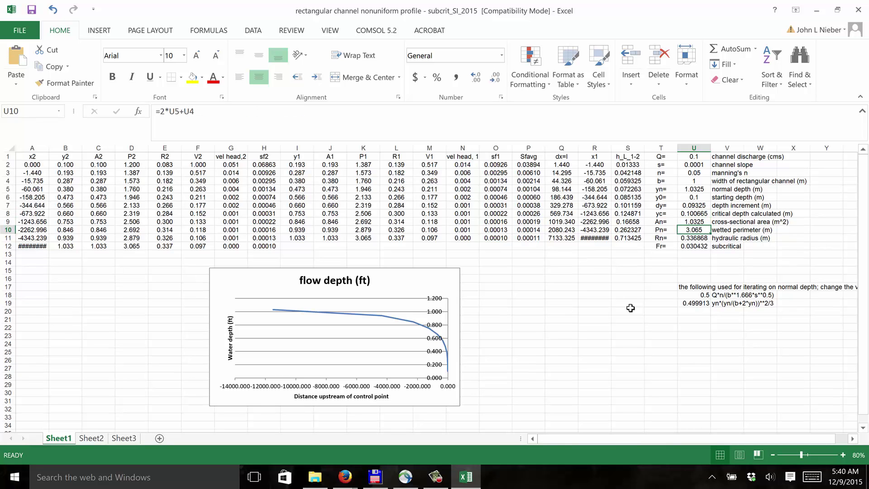
pyautogui.press('Down')
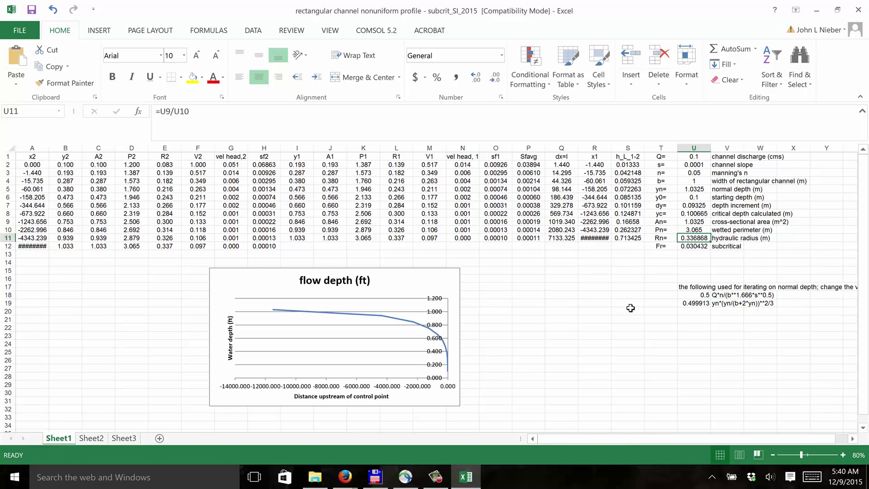
pyautogui.press('Down')
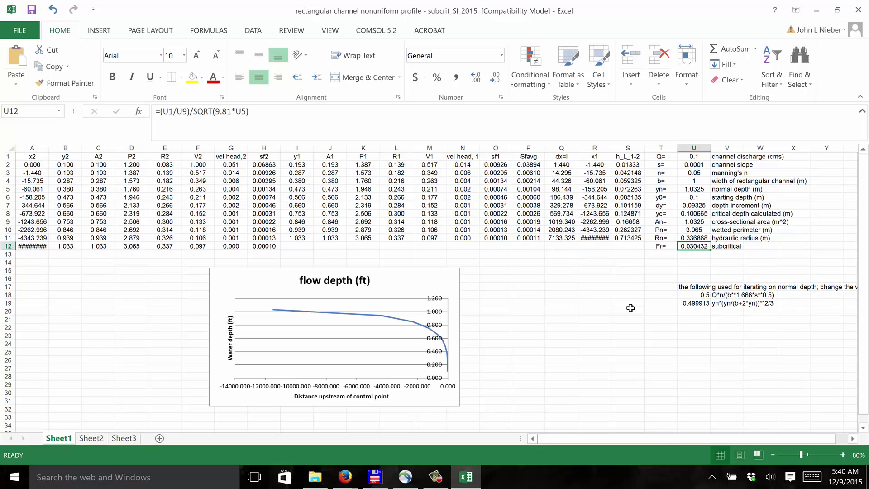
# Check the subcritical/supercritical formula in V12 beside the Froude number.
pyautogui.press('Right')
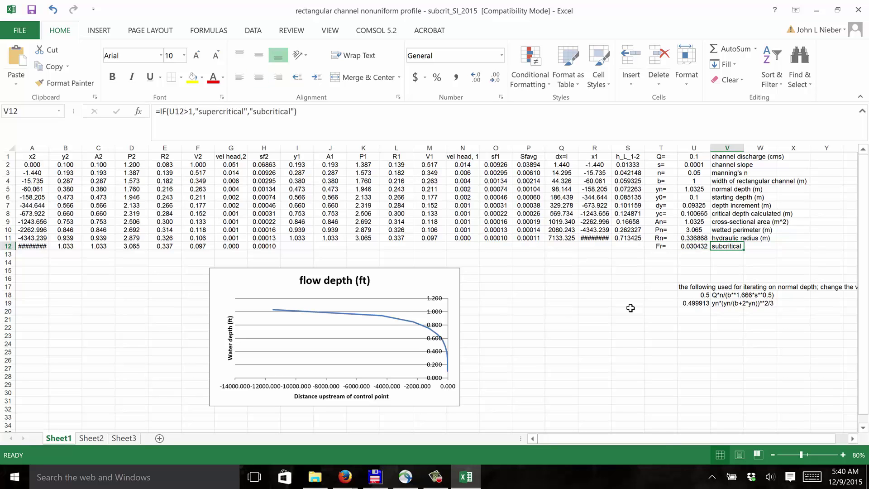
pyautogui.press('Left')
pyautogui.press('Right')
pyautogui.press('Left')
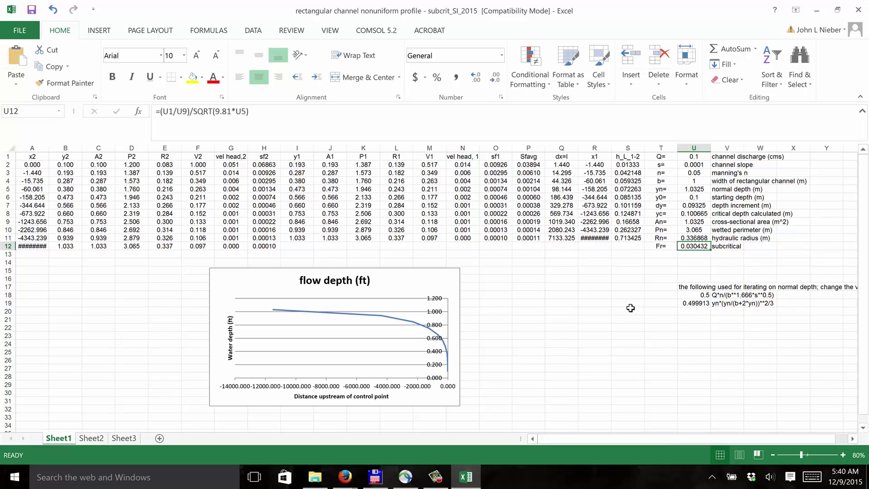
# Recheck slope, Manning's n 0.05, width and critical depth, comparing normal and starting depths.
pyautogui.press('Up')
pyautogui.press('Up')
pyautogui.press('Up')
pyautogui.press('Up')
pyautogui.press('Up')
pyautogui.press('Up')
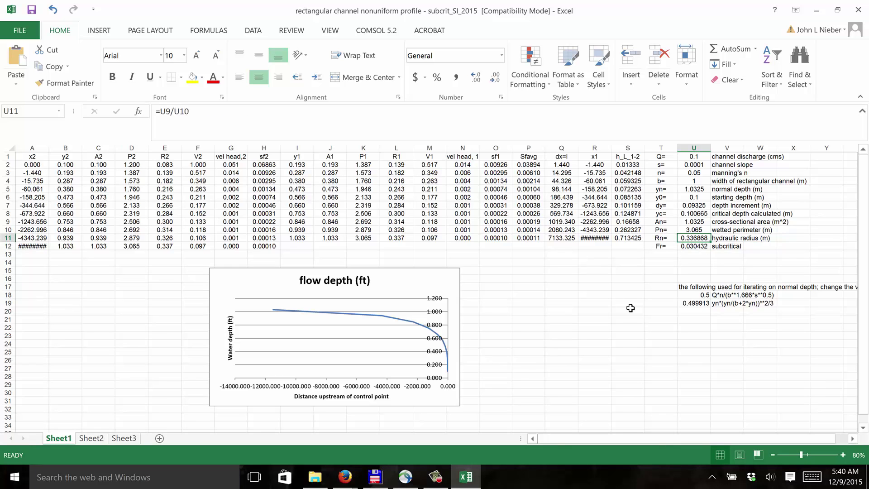
pyautogui.press('Up')
pyautogui.press('Up')
pyautogui.press('Up')
pyautogui.press('Up')
pyautogui.press('Up')
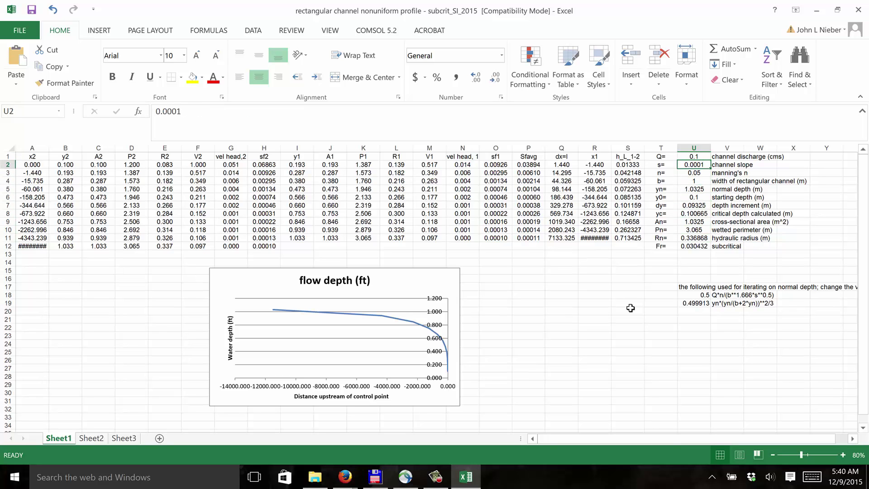
pyautogui.press('Down')
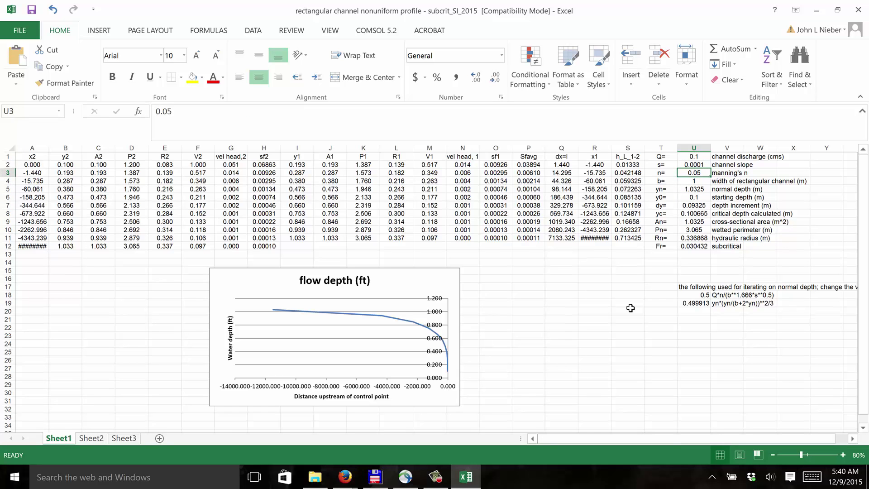
pyautogui.press('Down')
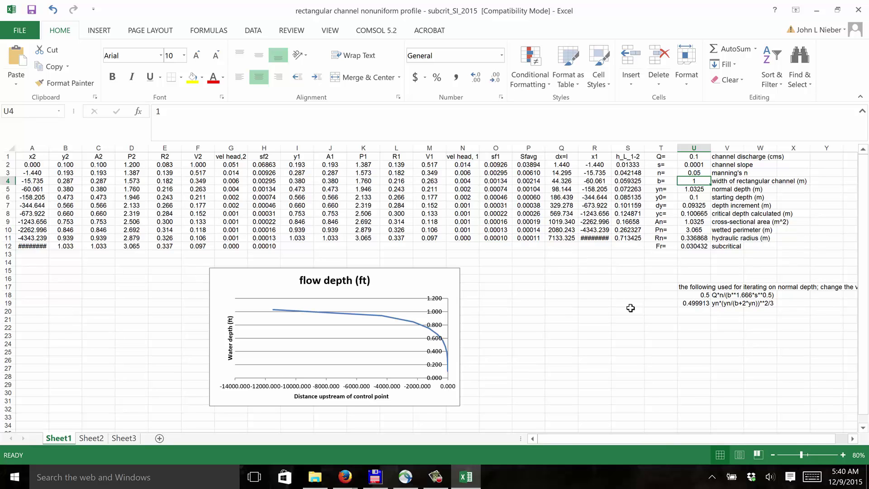
pyautogui.press('Down')
pyautogui.press('Down')
pyautogui.press('Down')
pyautogui.press('Down')
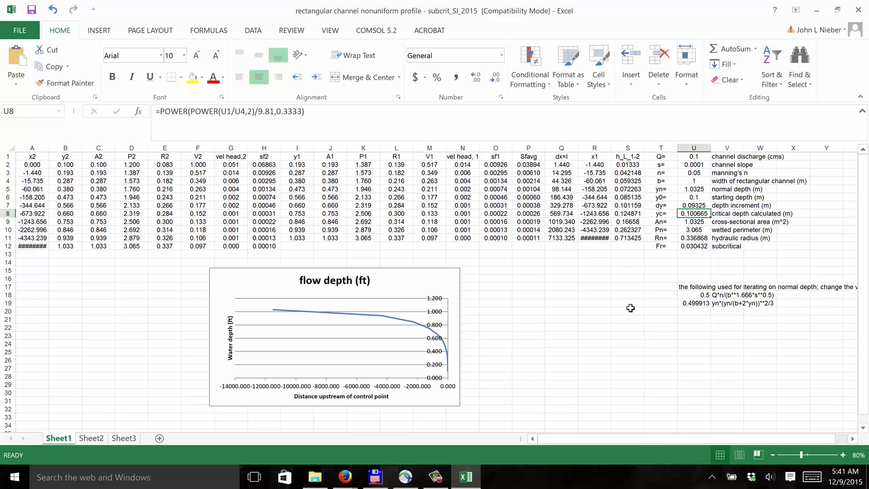
pyautogui.press('Up')
pyautogui.press('Up')
pyautogui.press('Up')
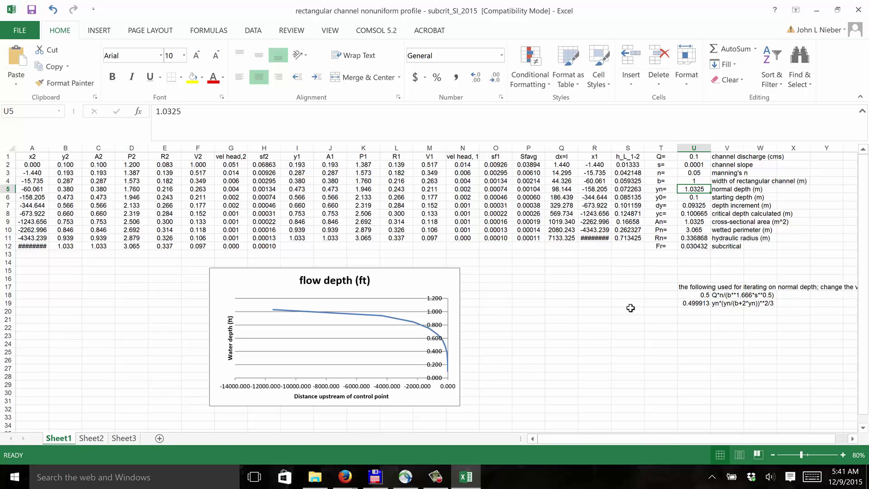
pyautogui.press('Down')
pyautogui.press('Up')
pyautogui.press('Down')
pyautogui.press('Up')
# Examine the normal-depth iteration formulas in U18 and U19 and their notes.
pyautogui.press('Down')
pyautogui.press('Down')
pyautogui.press('Down')
pyautogui.press('Down')
pyautogui.press('Down')
pyautogui.press('Down')
pyautogui.press('Down')
pyautogui.press('Down')
pyautogui.press('Down')
pyautogui.press('Down')
pyautogui.press('Down')
pyautogui.press('Down')
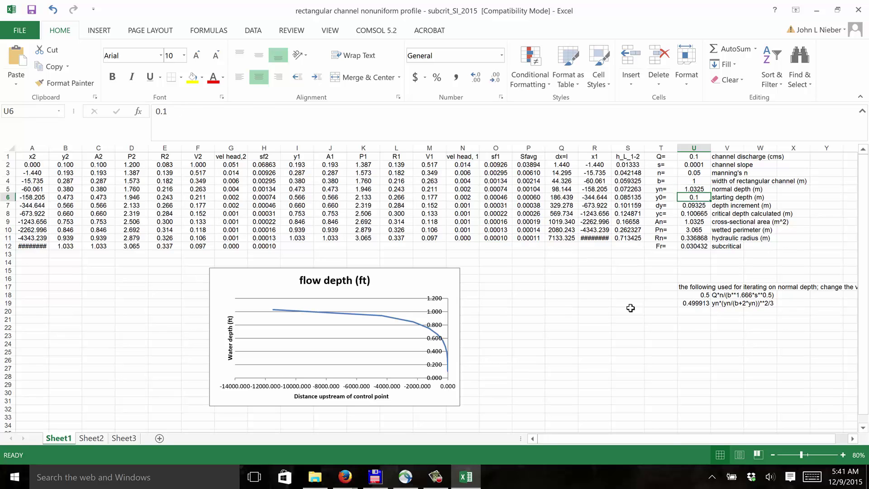
pyautogui.press('Down')
pyautogui.press('Down')
pyautogui.press('Down')
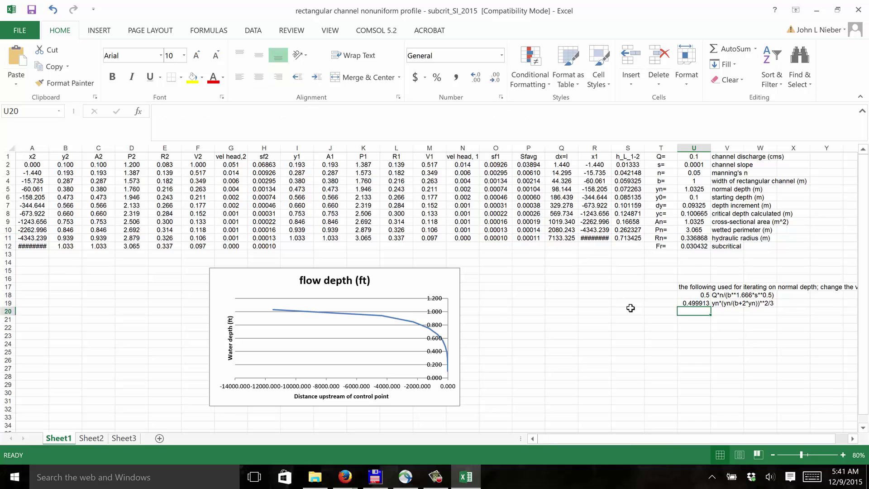
pyautogui.press('Up')
pyautogui.press('Up')
pyautogui.press('Right')
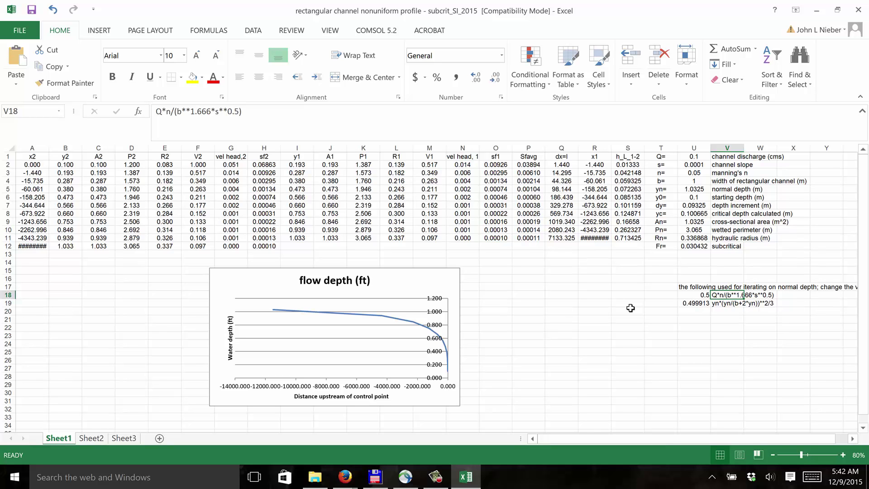
pyautogui.press('Left')
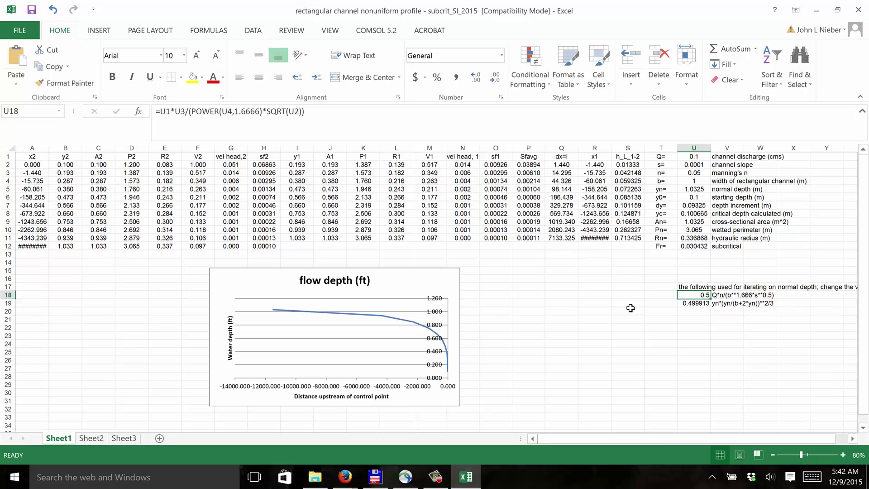
pyautogui.press('Down')
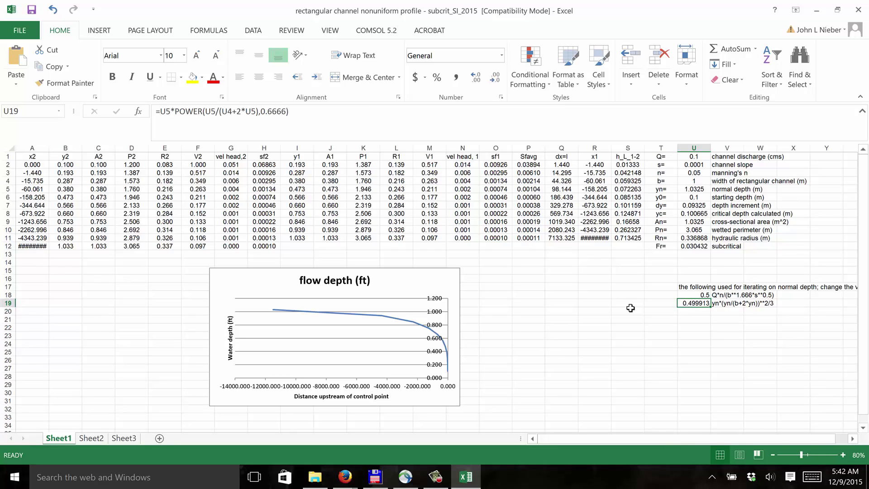
pyautogui.press('Right')
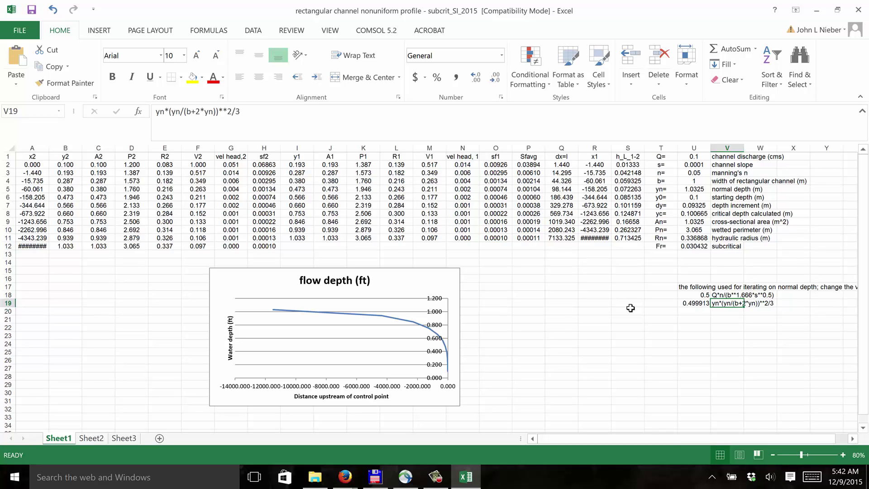
pyautogui.press('Left')
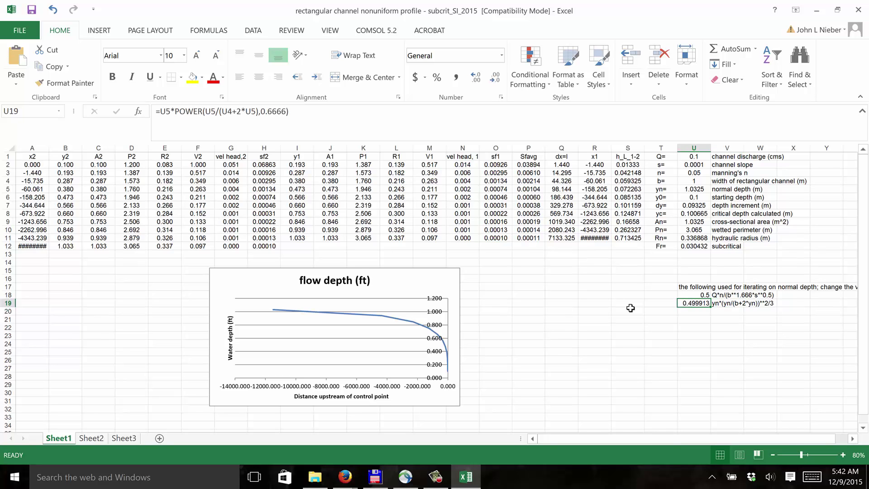
pyautogui.press('Up')
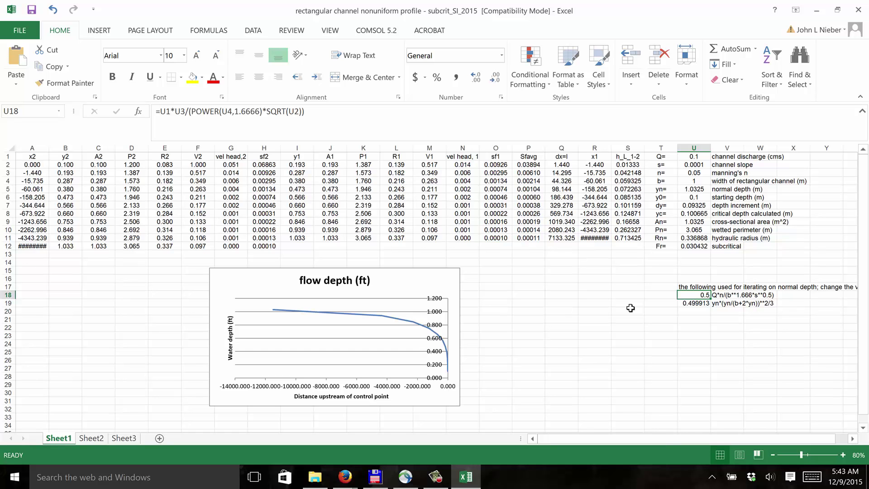
pyautogui.press('Down')
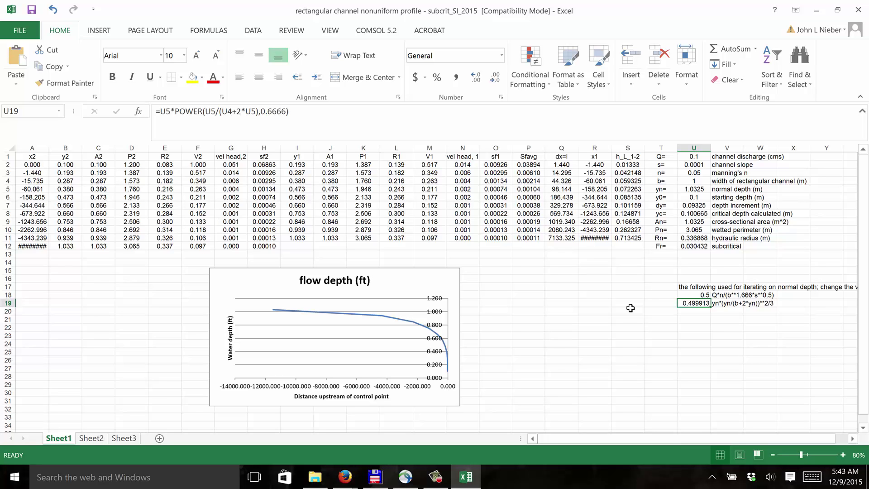
pyautogui.press('Up')
pyautogui.press('Down')
# Enter discharge 0.0082, channel slope 0.00392 and Manning's n 0.01.
pyautogui.click(686, 156)
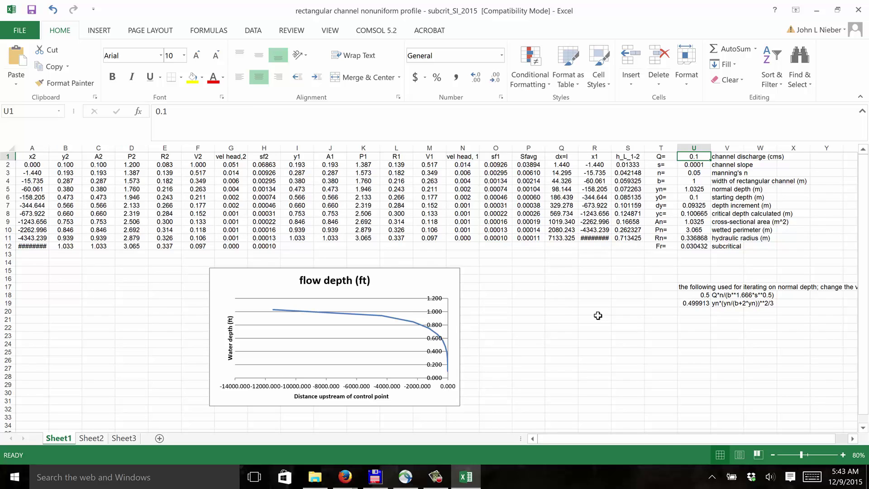
pyautogui.write('0.0082')
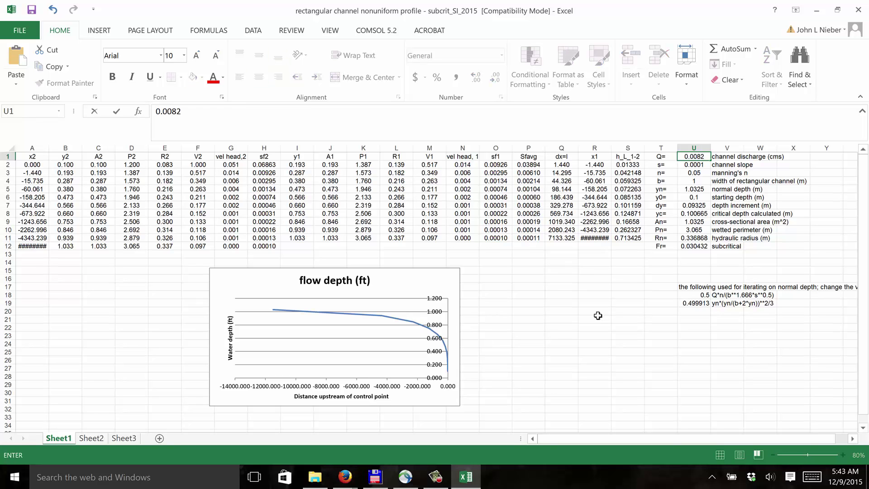
pyautogui.press('Return')
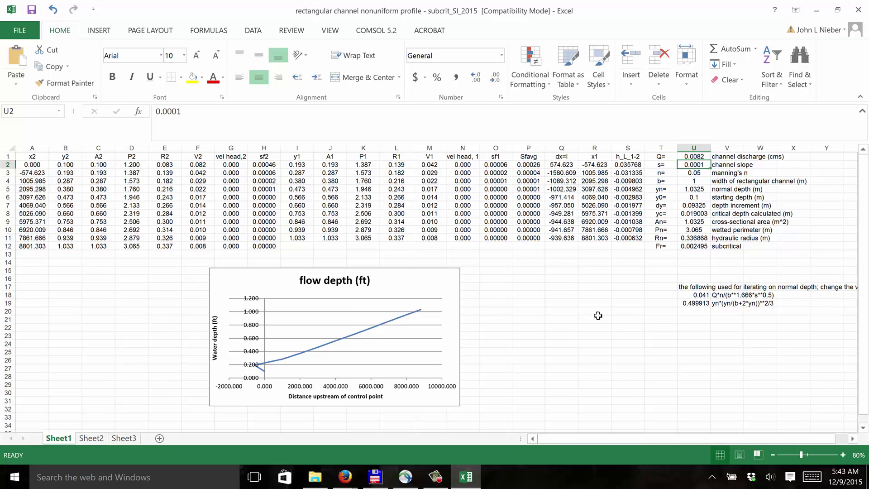
pyautogui.write('0.00392')
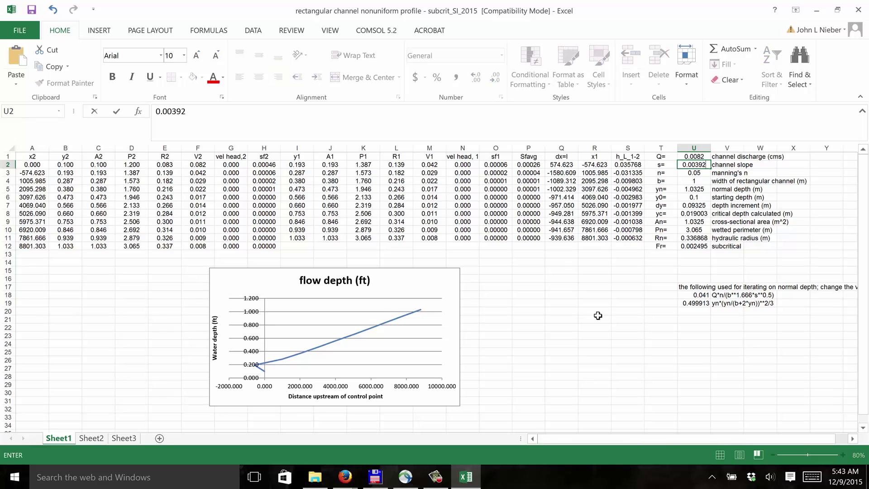
pyautogui.press('Return')
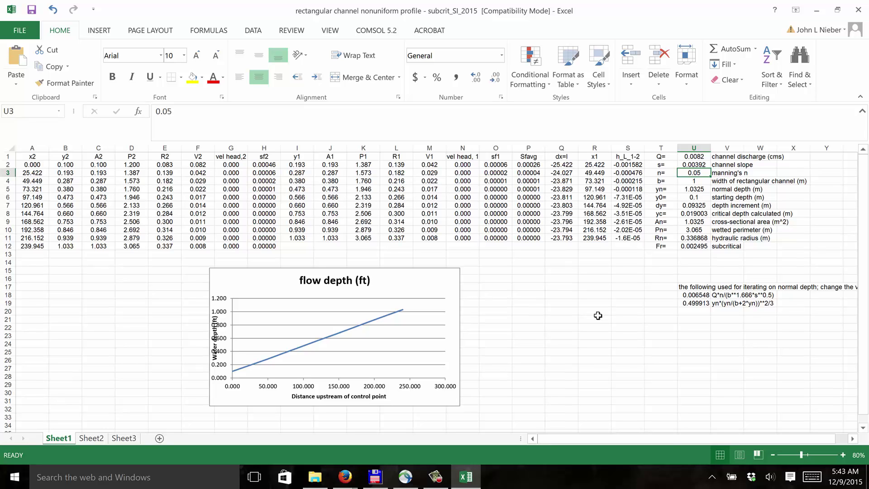
pyautogui.write('0.01')
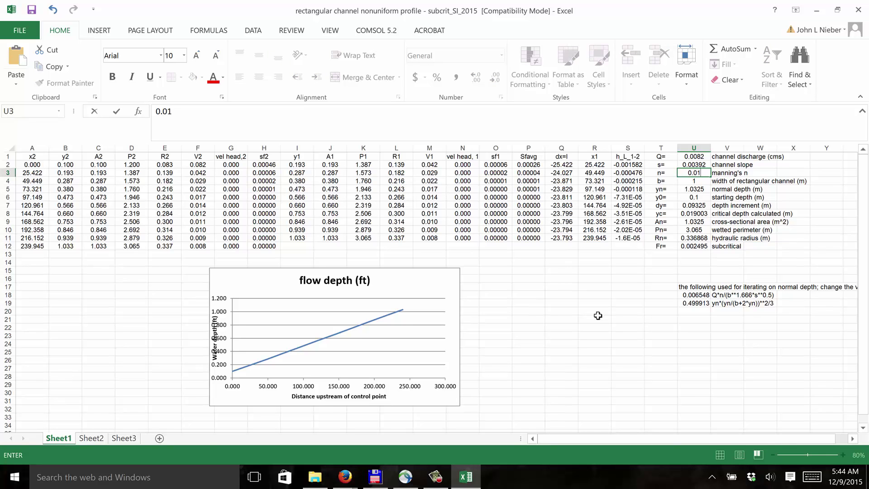
pyautogui.press('Return')
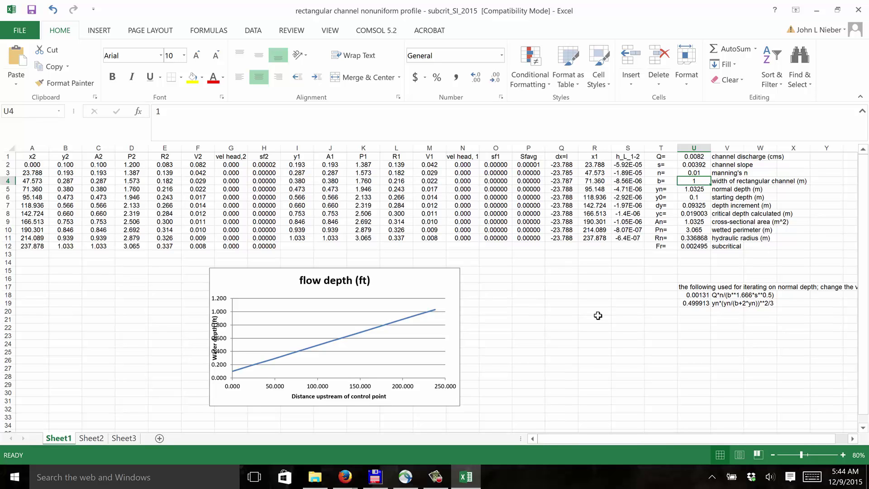
# Review Manning's n, width, critical depth and the two iteration formulas after the changes.
pyautogui.press('Up')
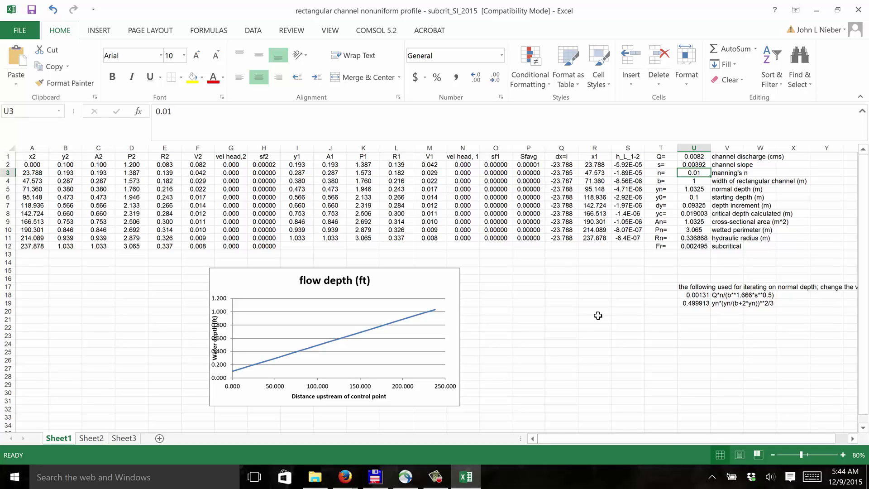
pyautogui.press('Down')
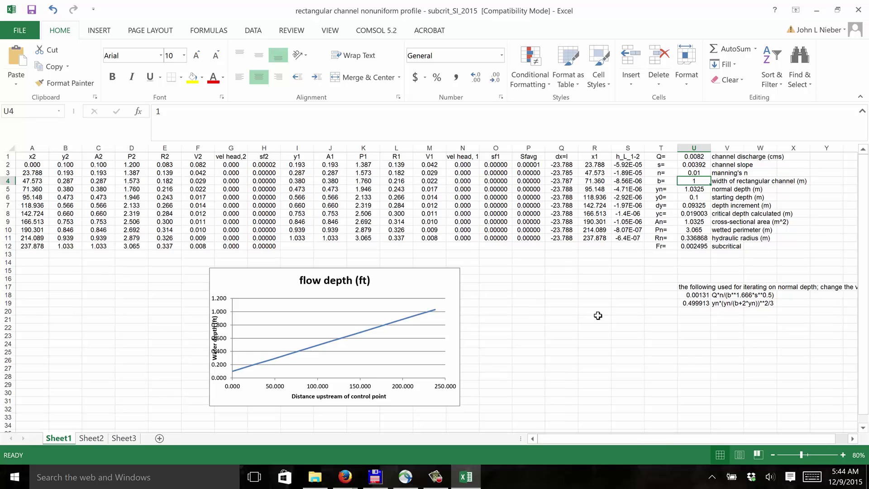
pyautogui.press('Down')
pyautogui.press('Down')
pyautogui.press('Down')
pyautogui.press('Down')
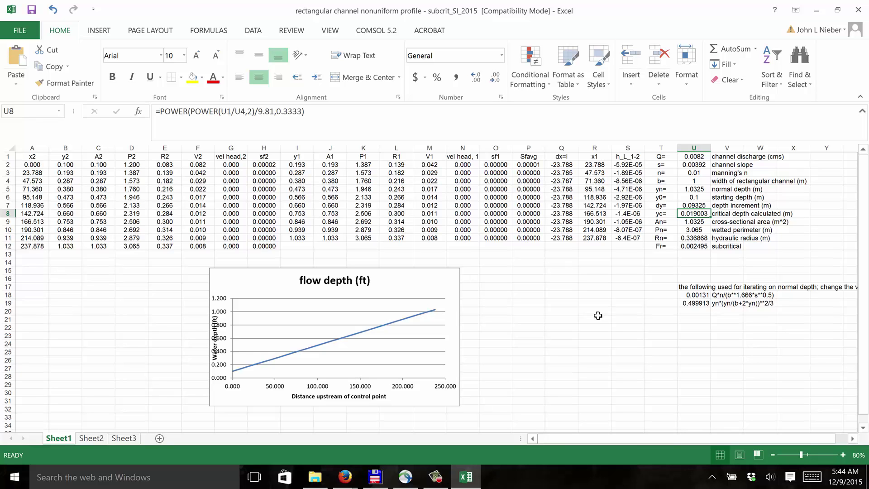
pyautogui.press('Up')
pyautogui.press('Up')
pyautogui.press('Up')
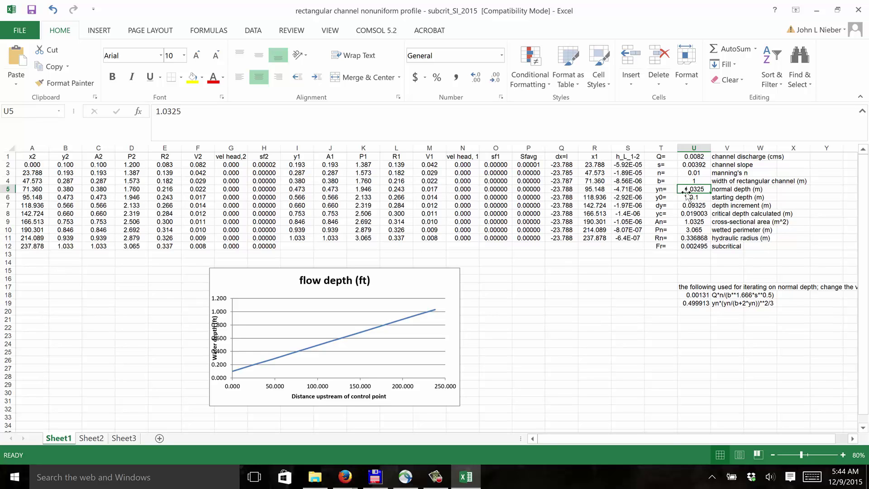
pyautogui.click(688, 294)
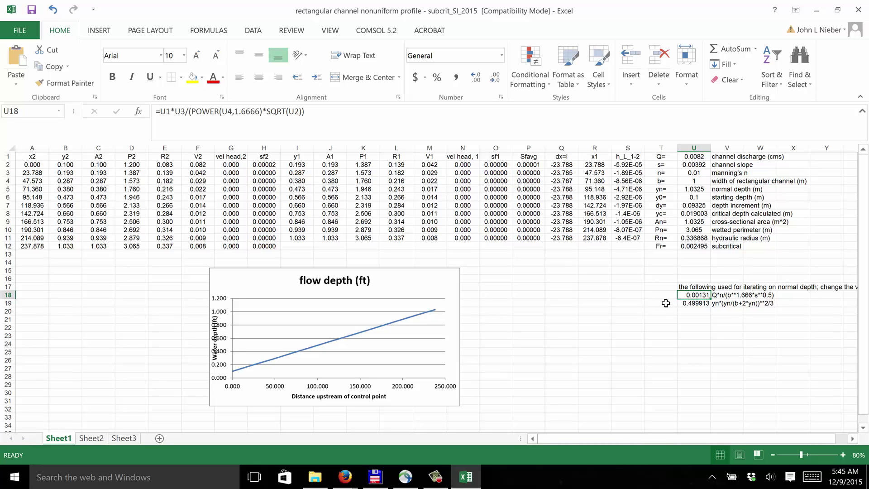
pyautogui.click(689, 305)
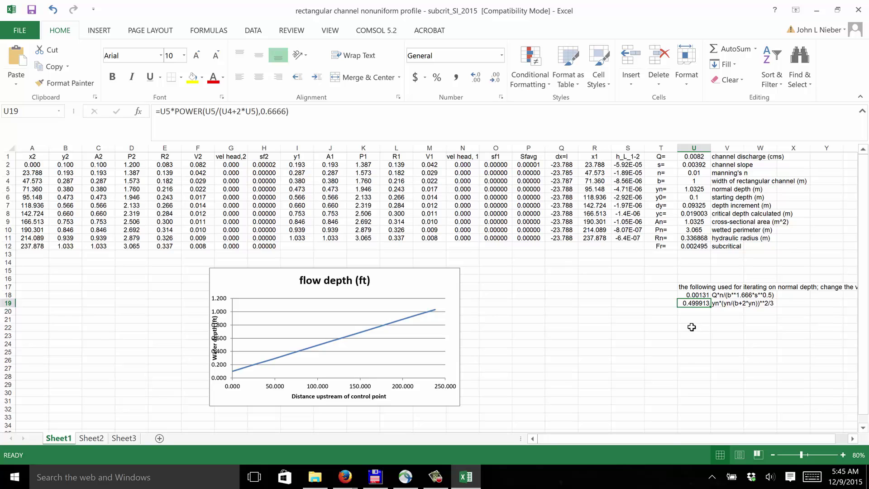
# Try normal depths 0.015 and 0.0175, comparing U19 against the U18 target.
pyautogui.click(685, 190)
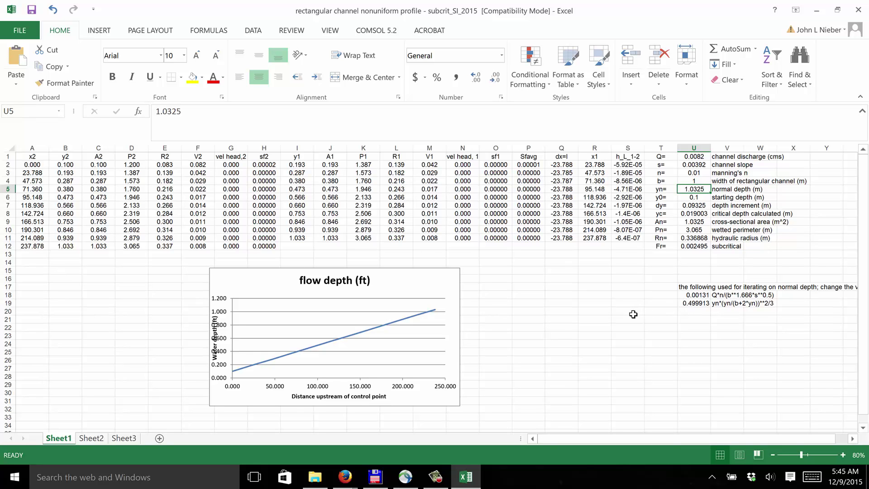
pyautogui.write('0.0')
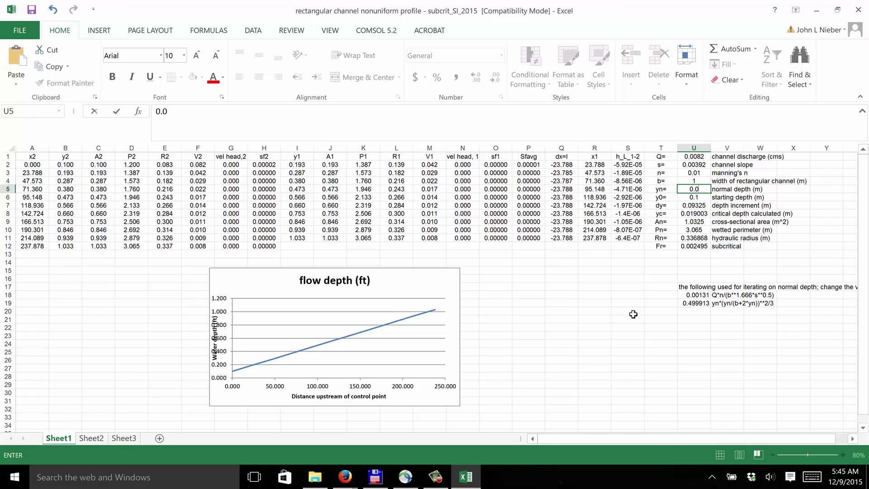
pyautogui.write('15')
pyautogui.press('Return')
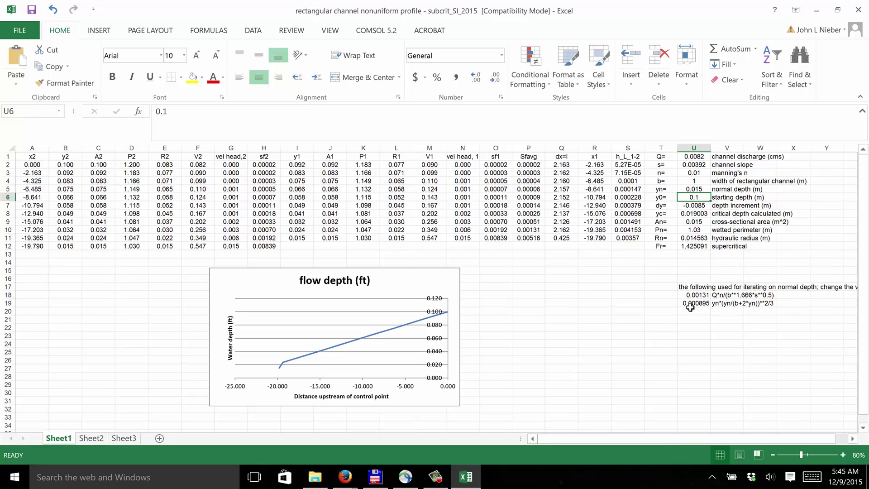
pyautogui.click(688, 304)
pyautogui.click(691, 295)
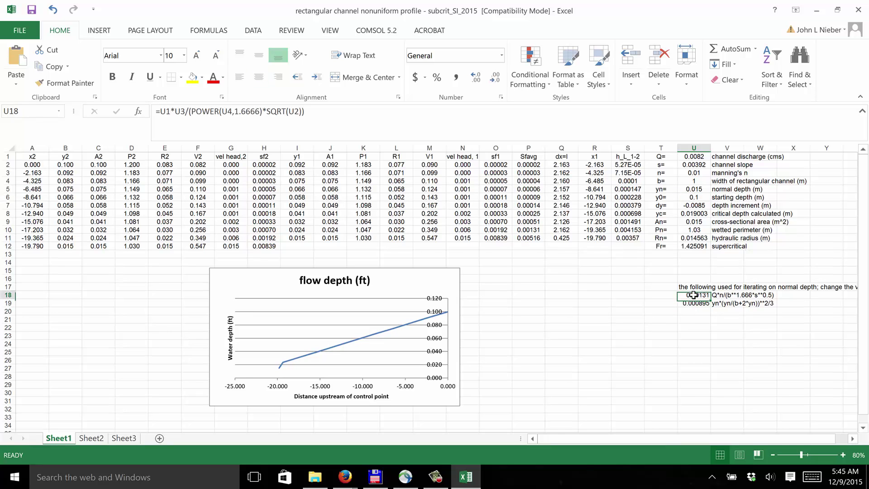
pyautogui.click(685, 189)
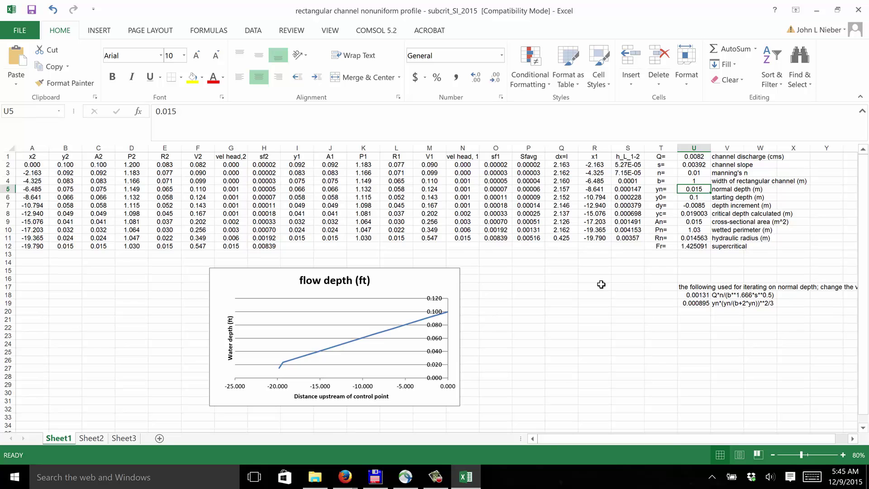
pyautogui.write('0.0')
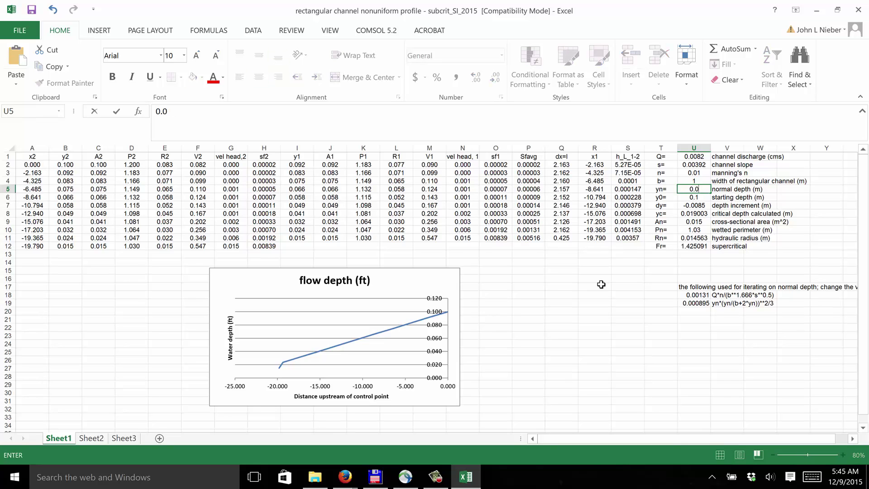
pyautogui.write('175')
pyautogui.press('Return')
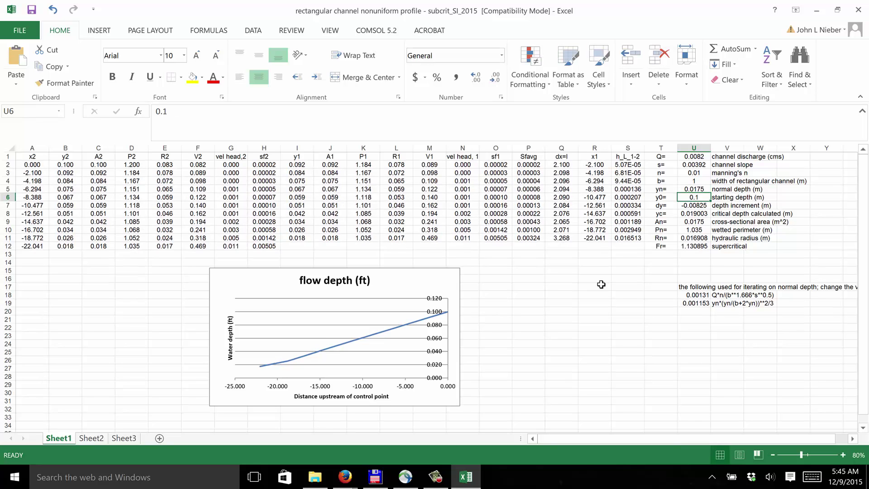
# Refine the normal depth through 0.018, 0.0187 and 0.0188 to 0.0189.
pyautogui.press('Up')
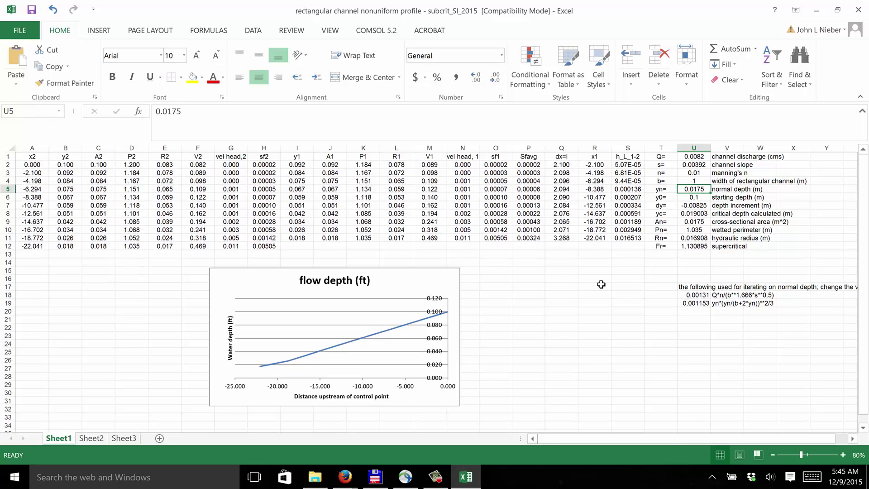
pyautogui.write('0.01')
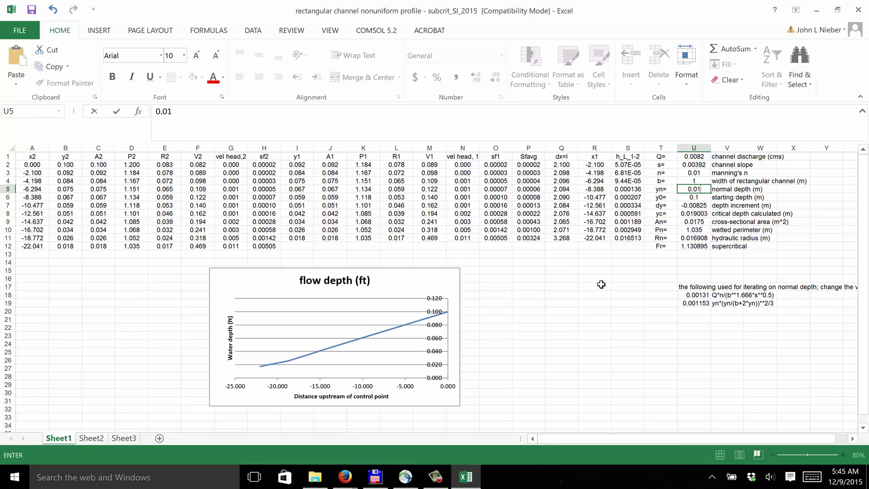
pyautogui.write('8')
pyautogui.press('Return')
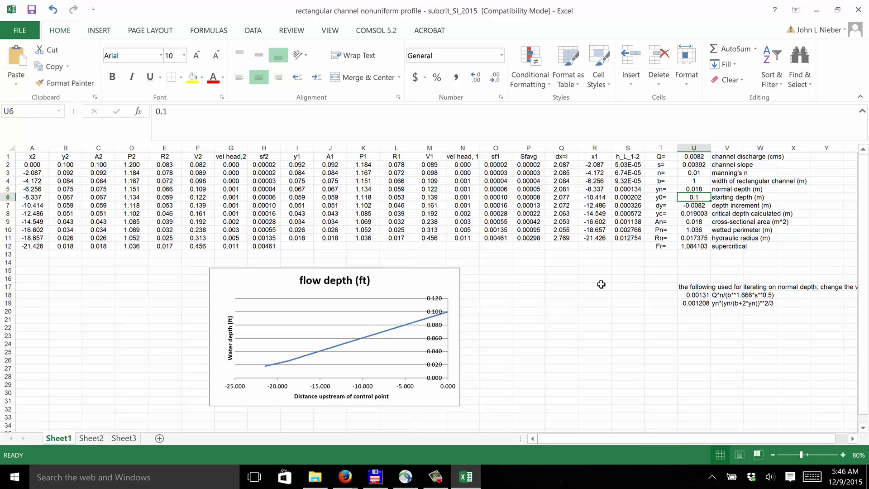
pyautogui.press('Up')
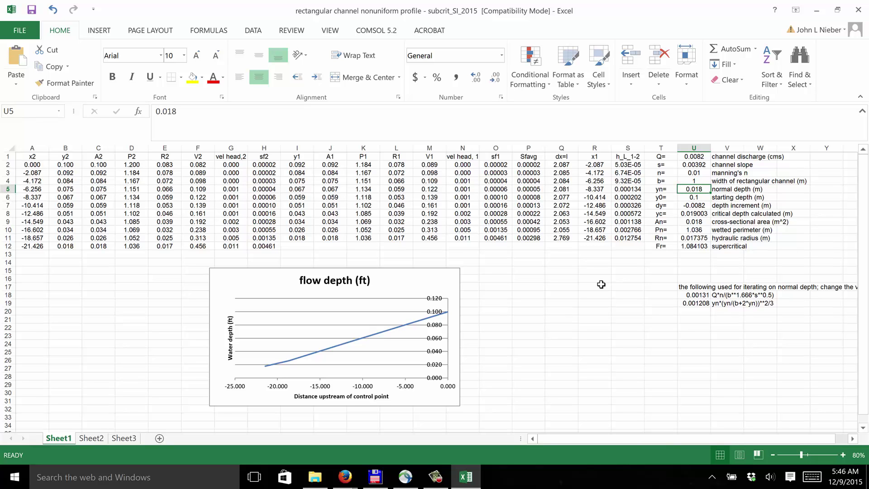
pyautogui.write('0.0187')
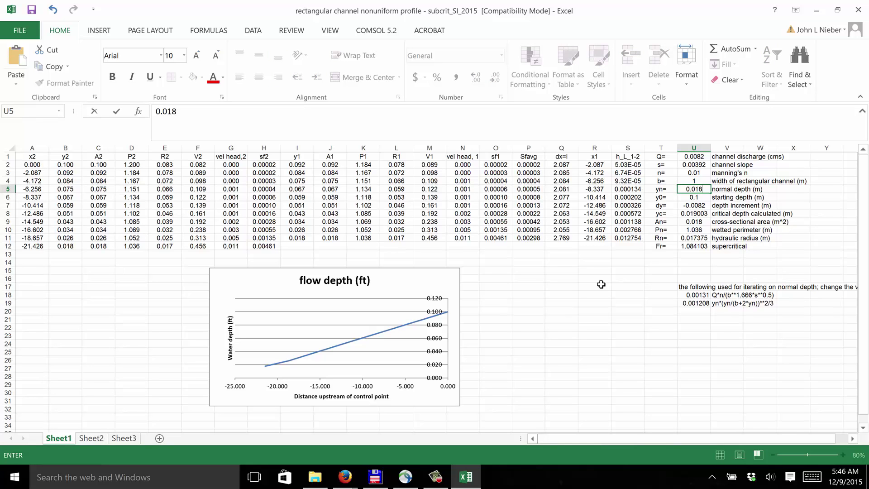
pyautogui.press('Return')
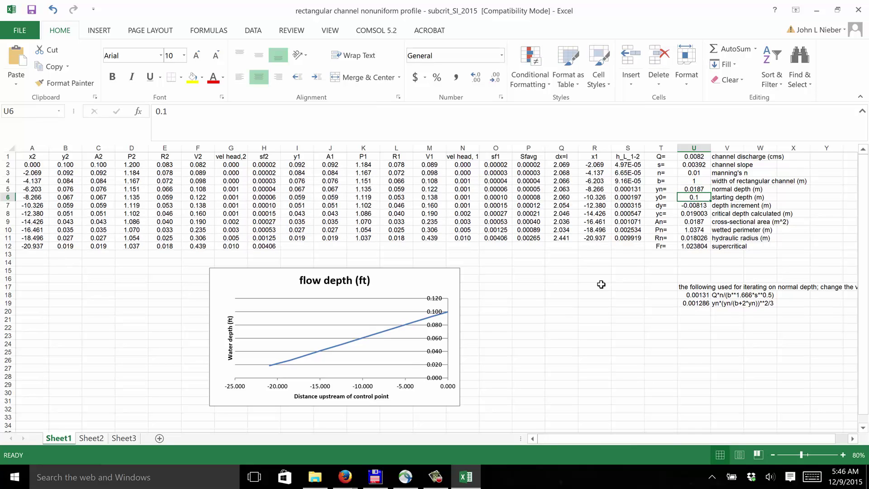
pyautogui.press('Up')
pyautogui.write('0.0188')
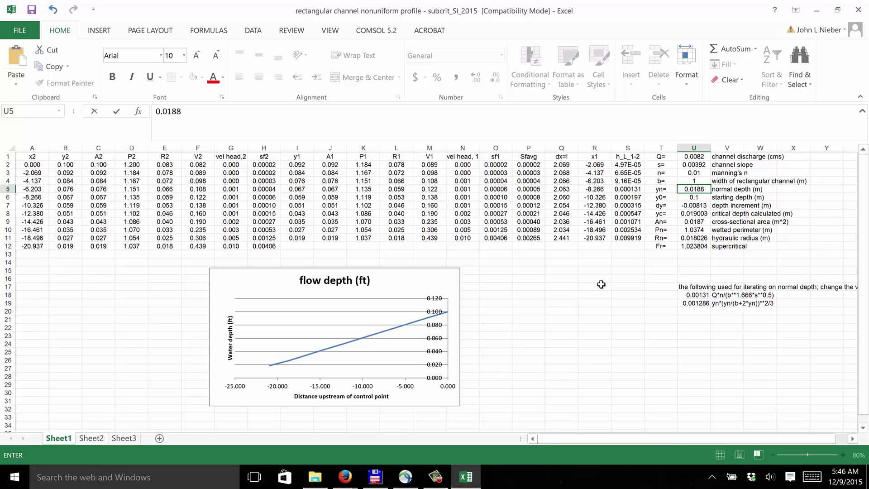
pyautogui.press('Return')
pyautogui.press('Up')
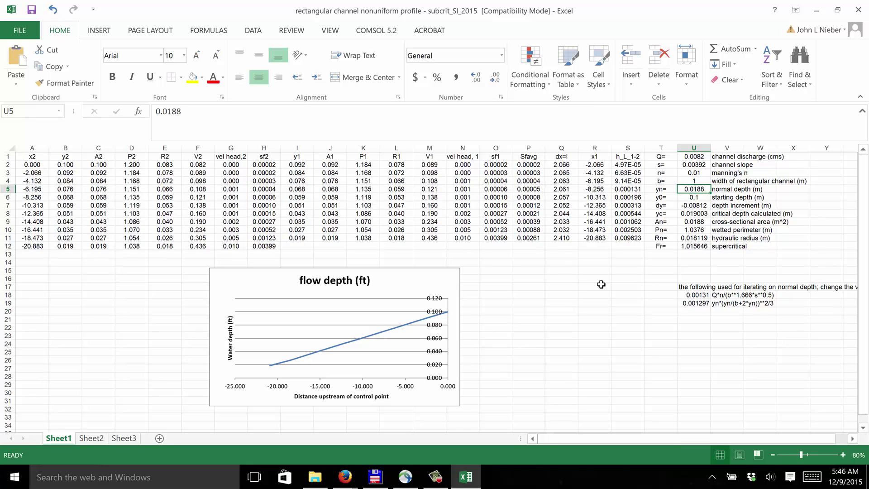
pyautogui.write('0.0')
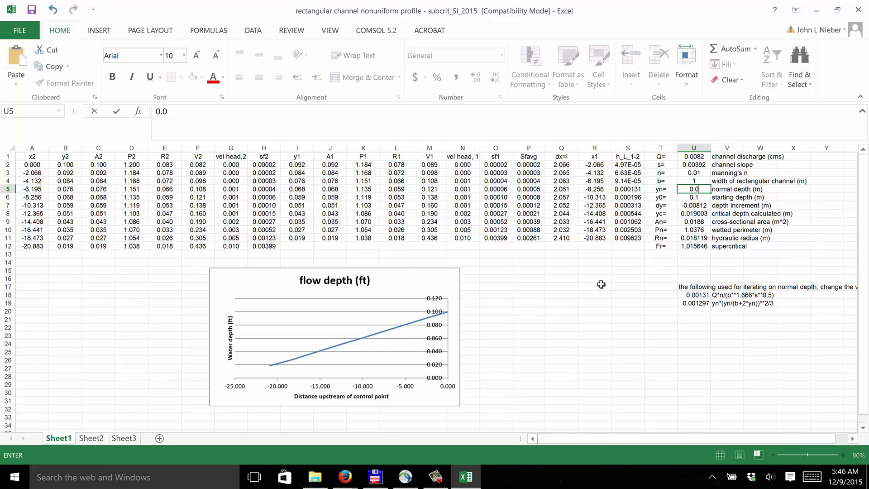
pyautogui.write('189')
pyautogui.press('Return')
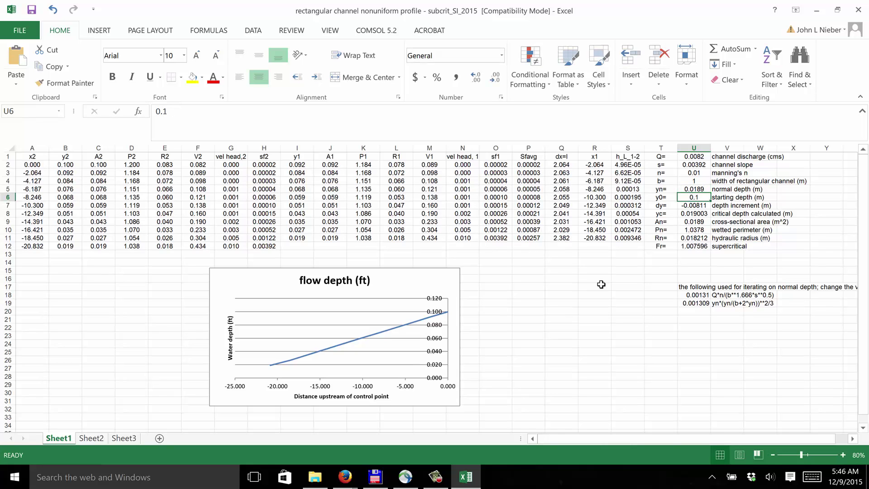
pyautogui.click(696, 303)
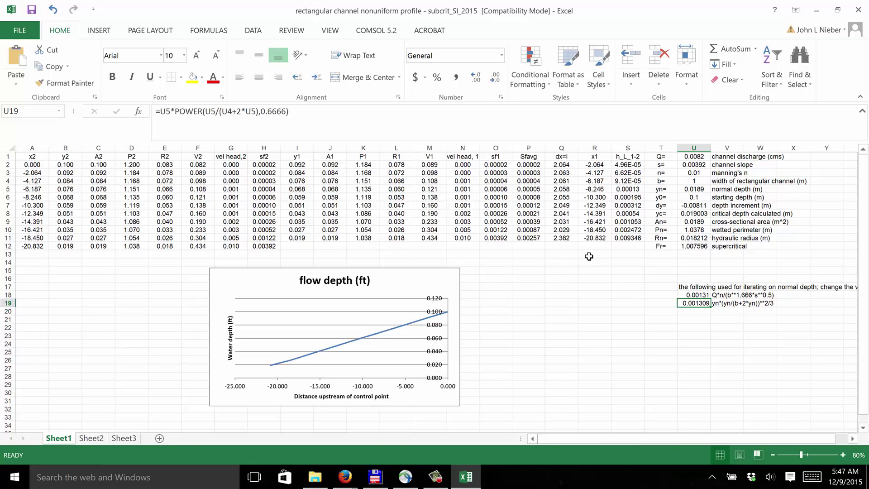
# Set the starting depth in U6 to 0.15 m and reselect it.
pyautogui.click(686, 196)
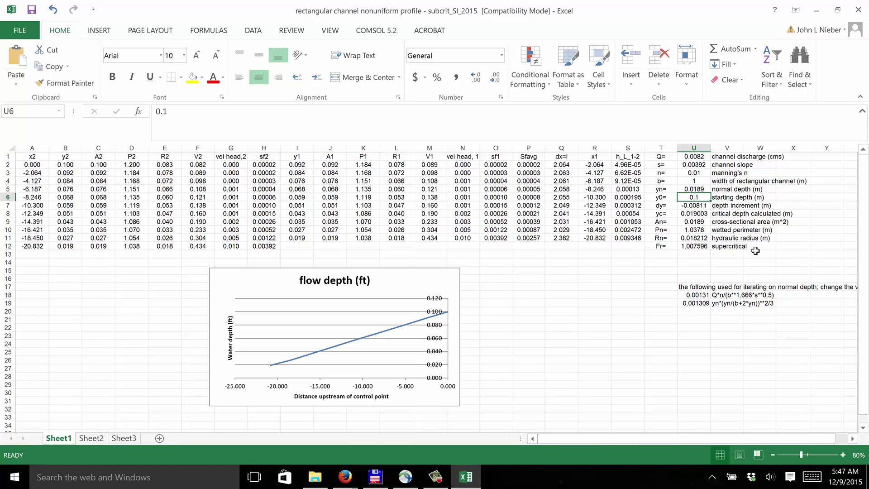
pyautogui.write('0.15')
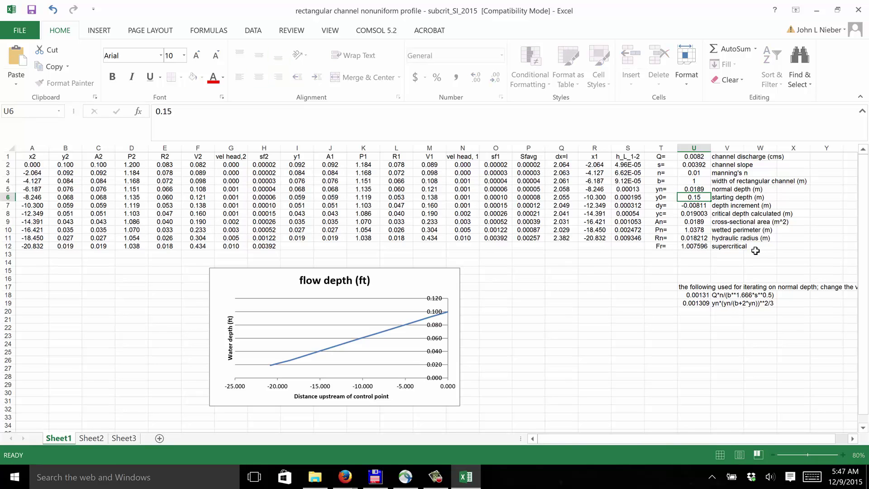
pyautogui.press('Return')
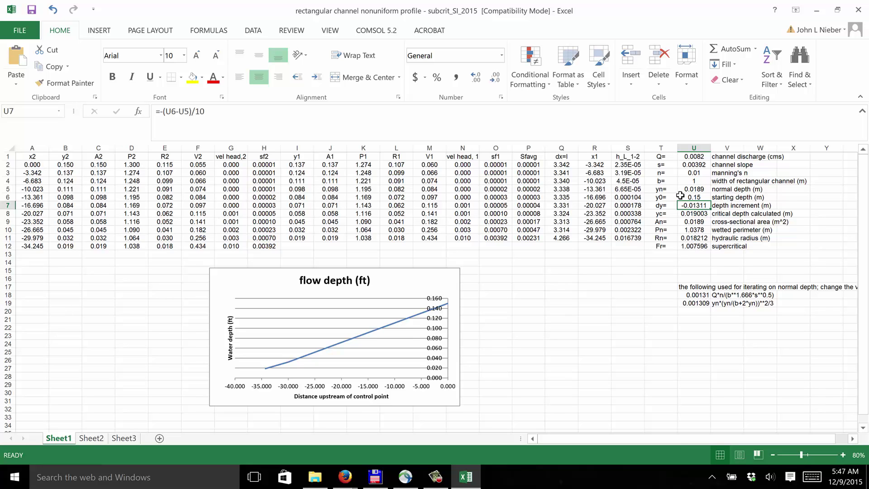
pyautogui.click(680, 196)
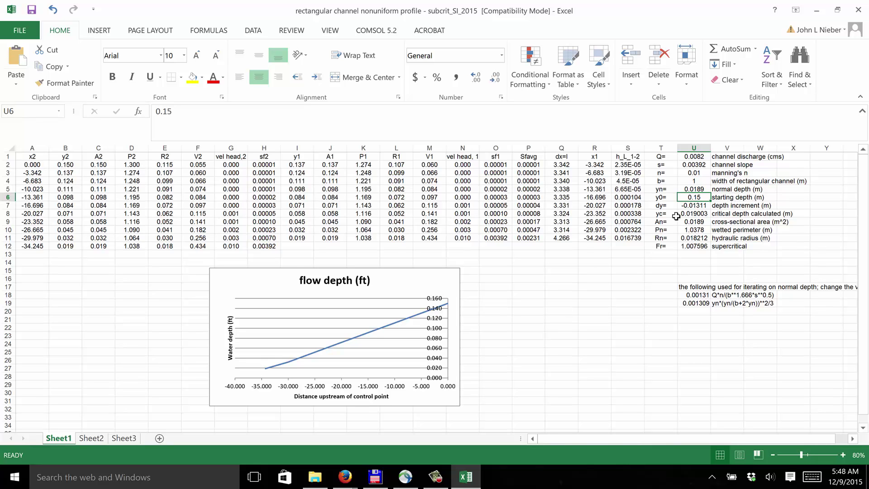
pyautogui.click(692, 207)
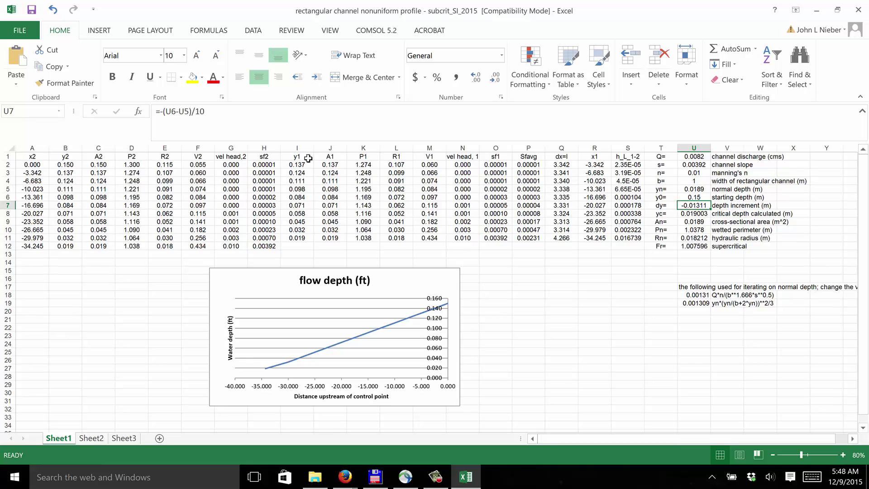
pyautogui.click(66, 165)
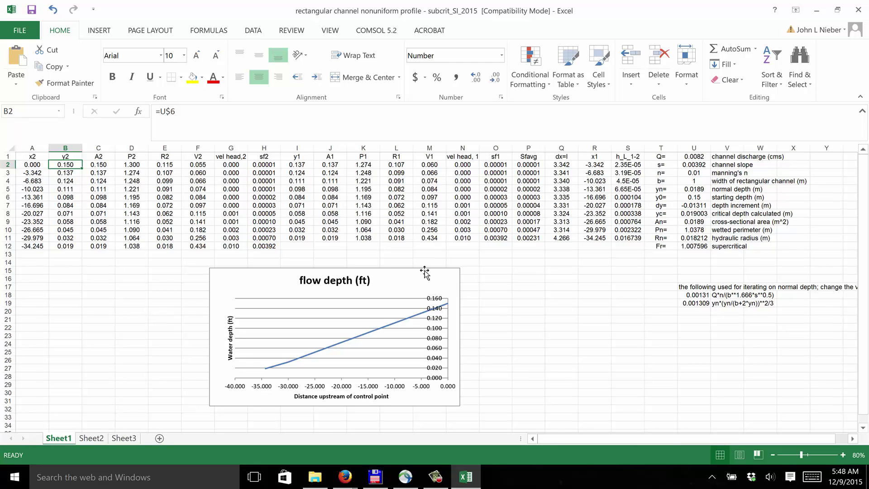
pyautogui.click(691, 197)
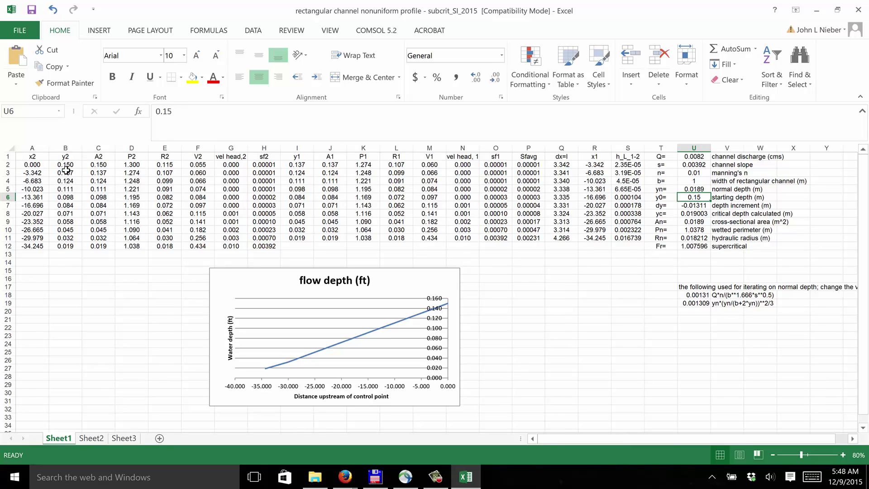
pyautogui.click(63, 164)
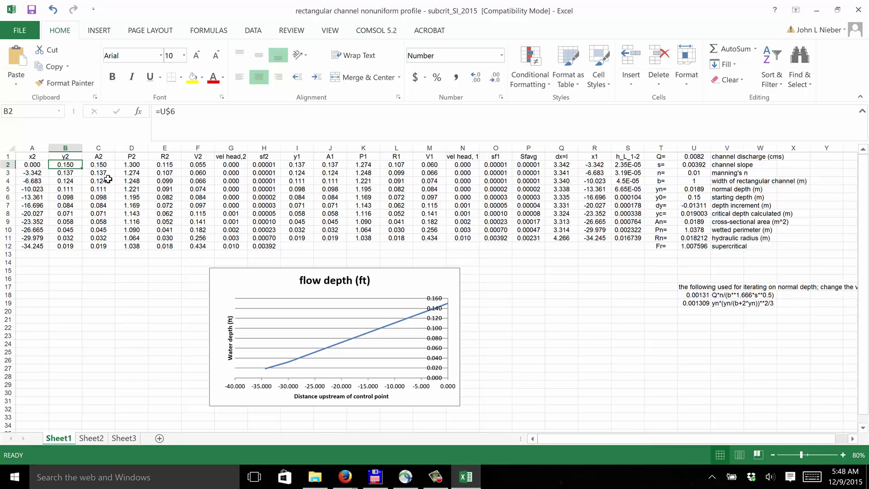
pyautogui.click(689, 197)
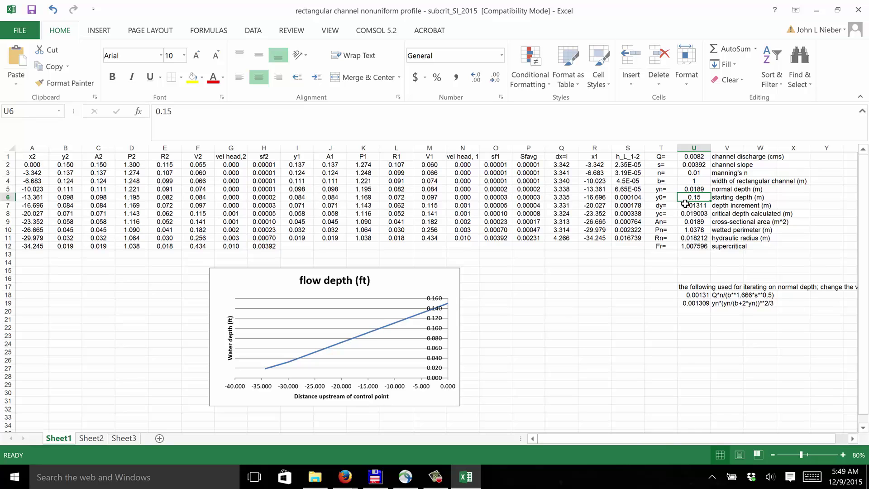
pyautogui.click(294, 165)
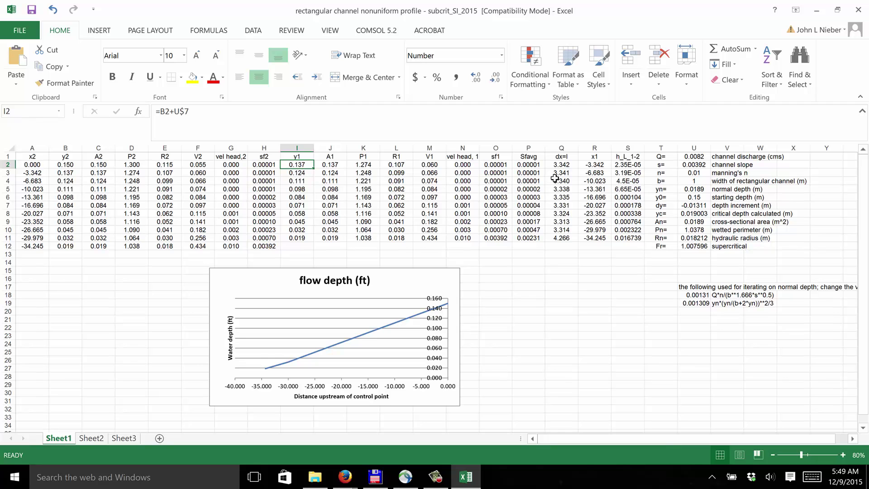
pyautogui.click(557, 164)
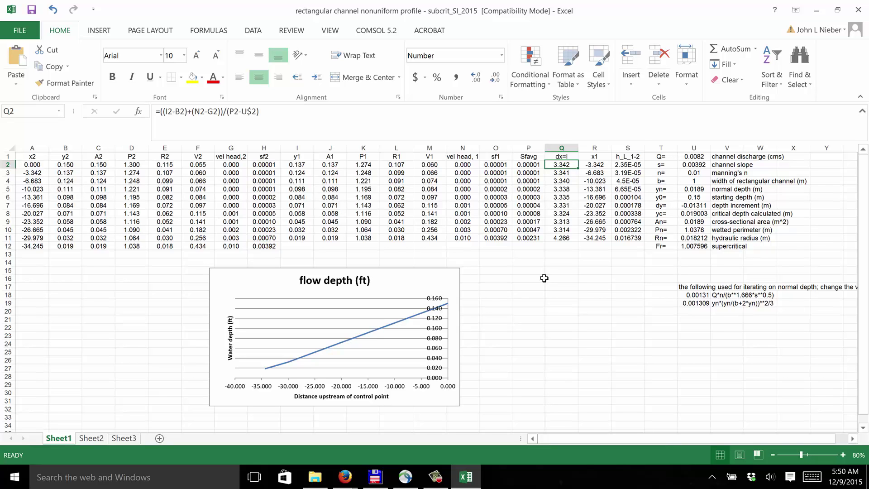
pyautogui.click(523, 164)
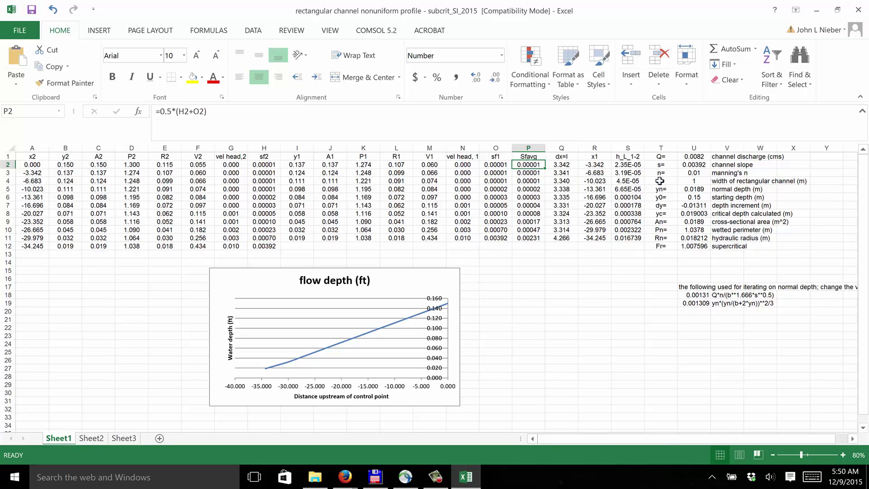
pyautogui.click(692, 165)
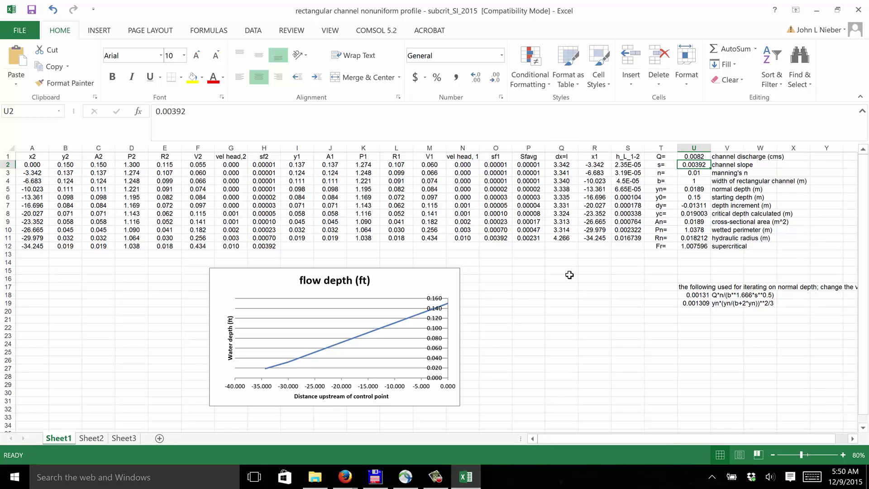
pyautogui.click(562, 166)
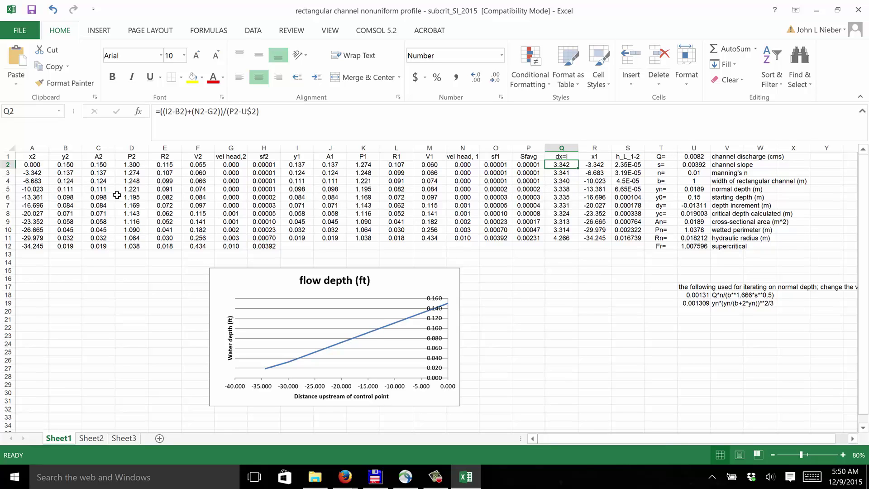
pyautogui.click(32, 164)
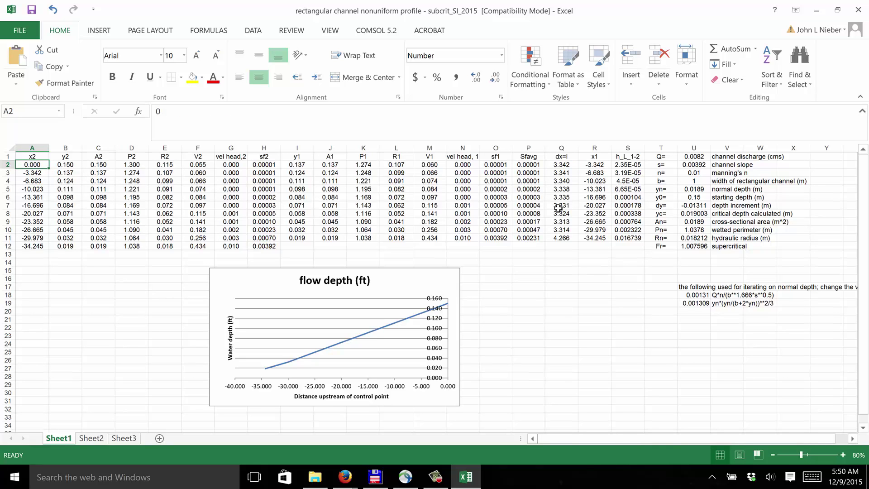
pyautogui.click(556, 164)
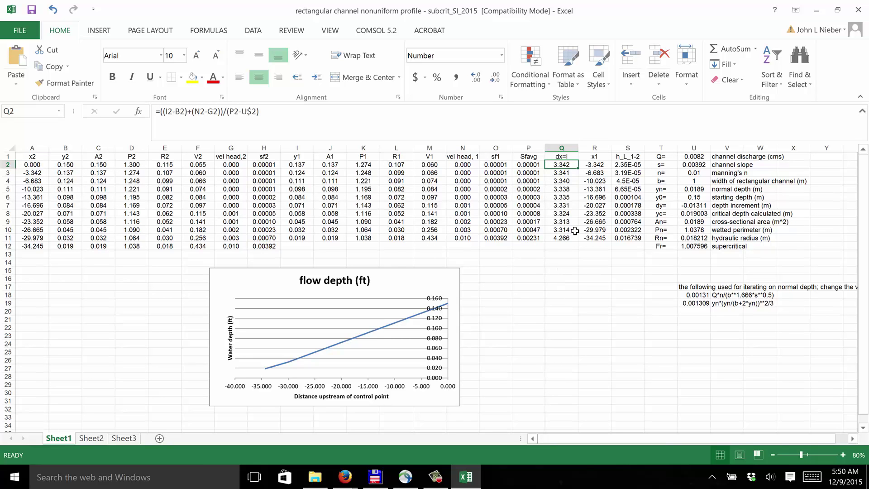
pyautogui.click(586, 167)
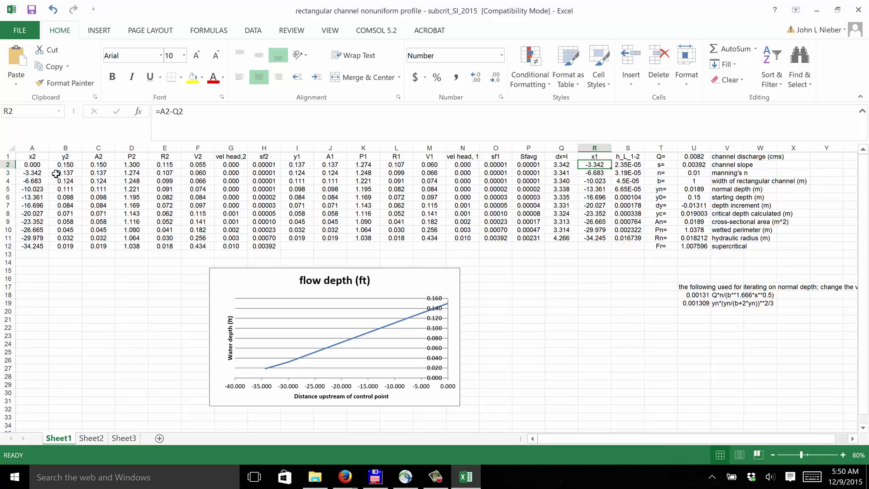
pyautogui.click(24, 171)
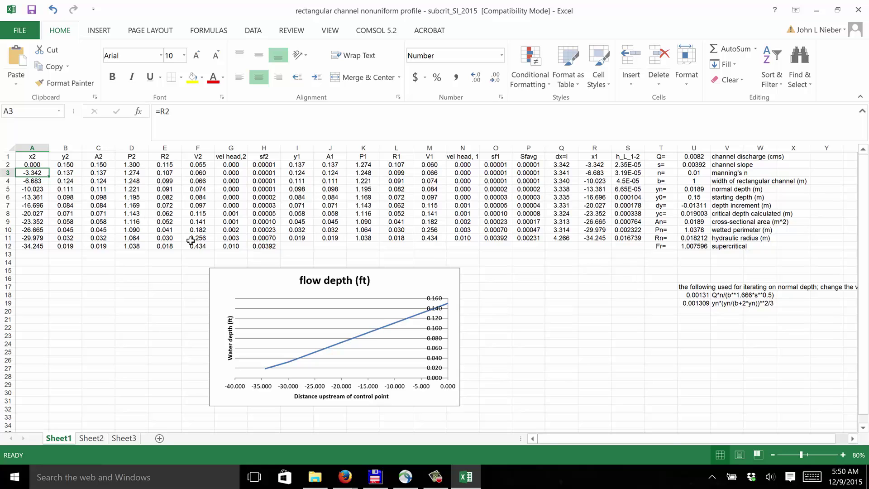
pyautogui.click(64, 167)
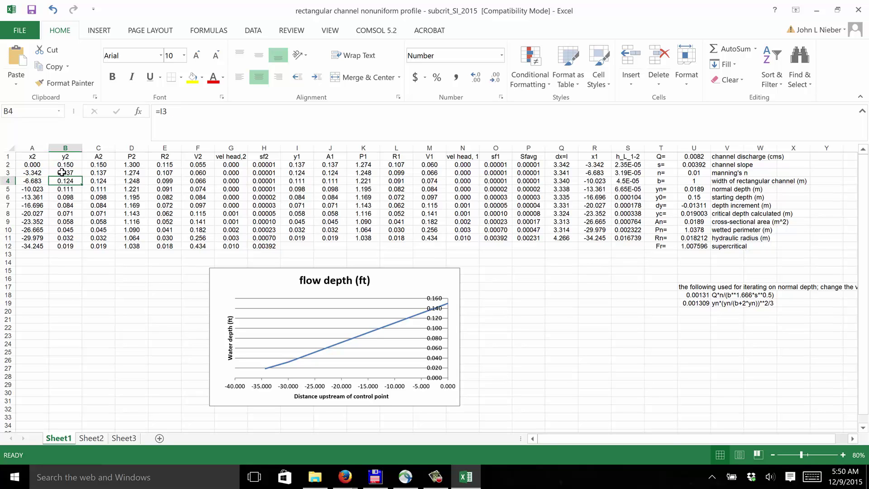
pyautogui.click(62, 172)
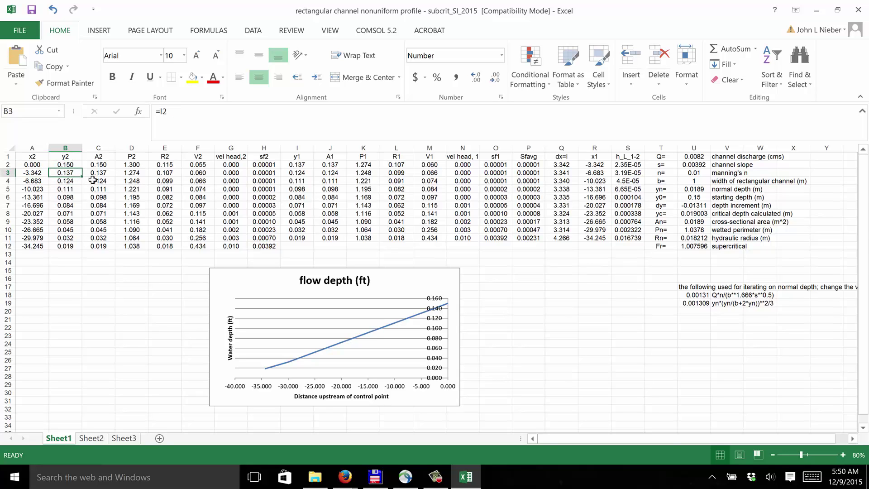
pyautogui.click(289, 174)
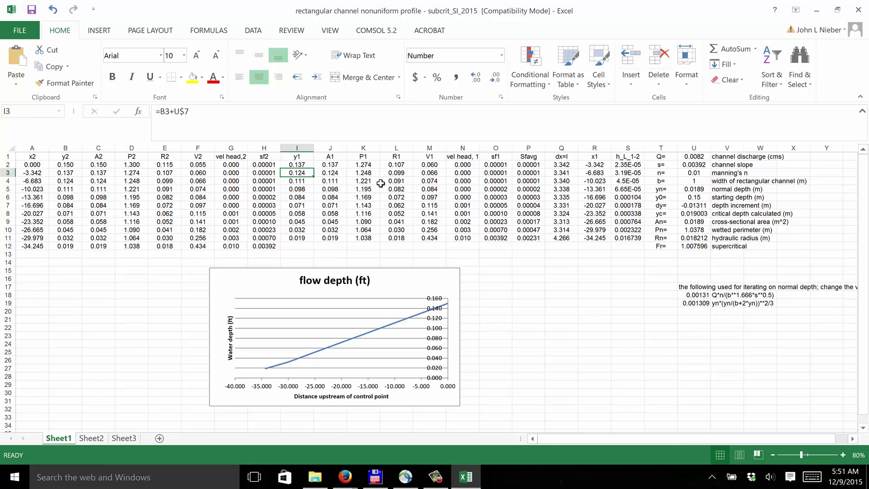
pyautogui.click(35, 172)
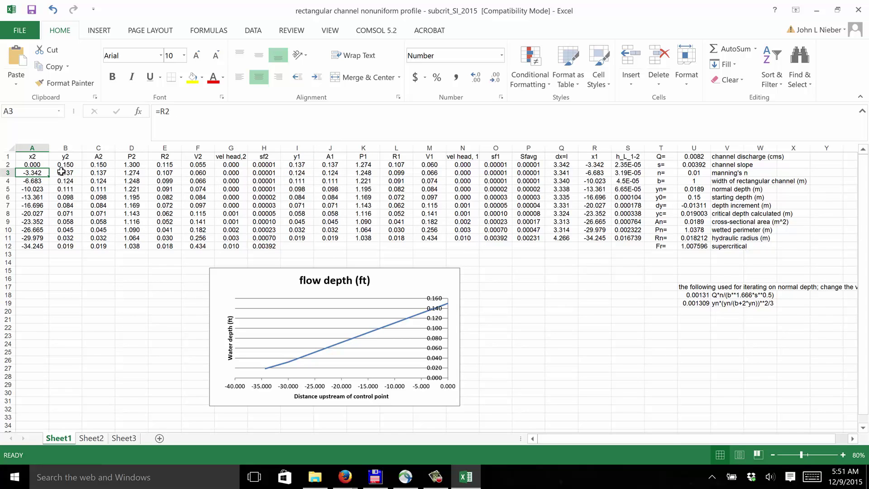
pyautogui.click(93, 176)
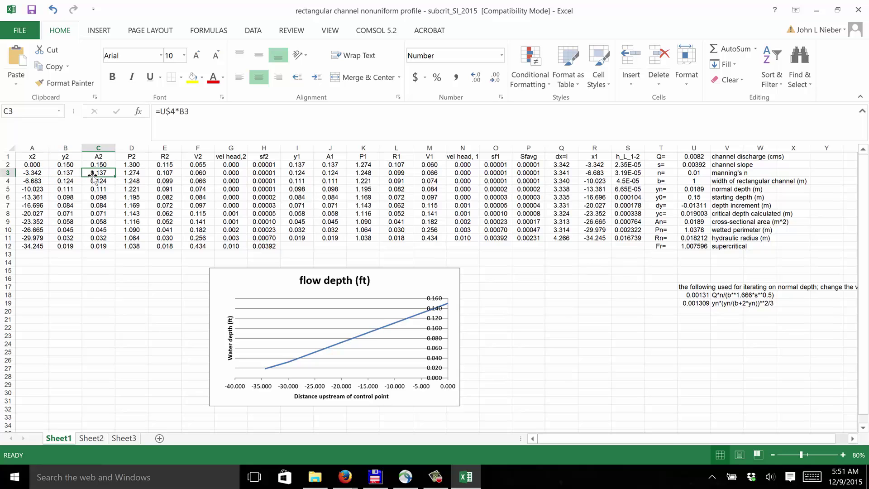
pyautogui.click(134, 173)
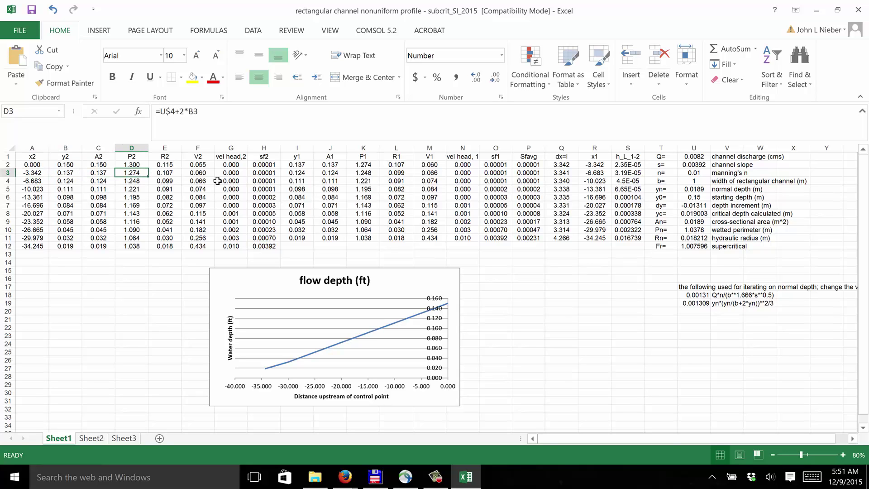
pyautogui.click(301, 165)
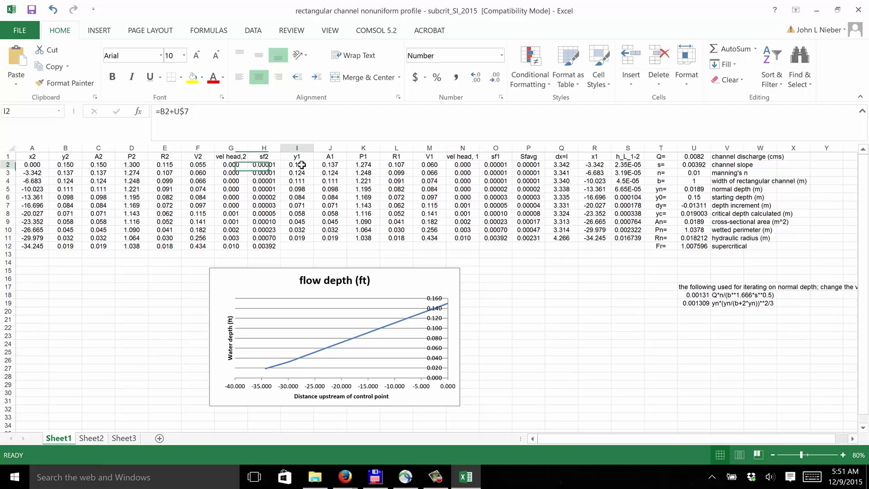
pyautogui.click(337, 167)
pyautogui.click(362, 165)
pyautogui.click(396, 165)
pyautogui.click(428, 166)
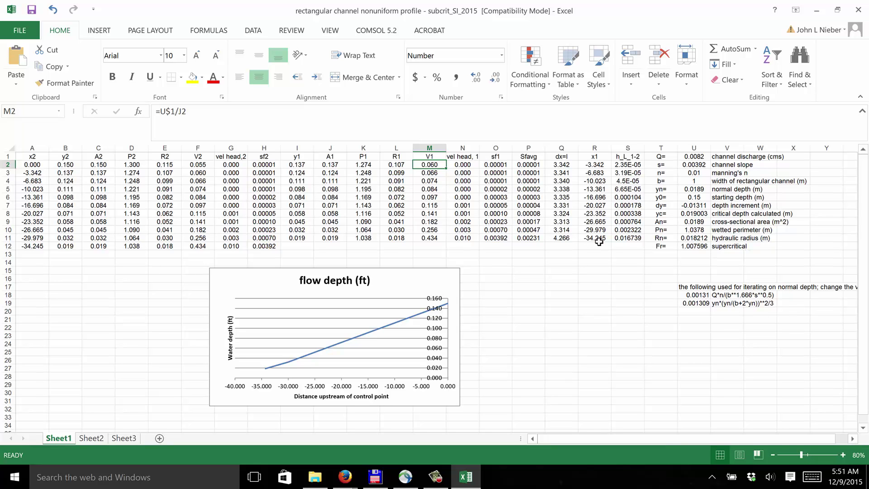
pyautogui.click(37, 245)
pyautogui.click(77, 246)
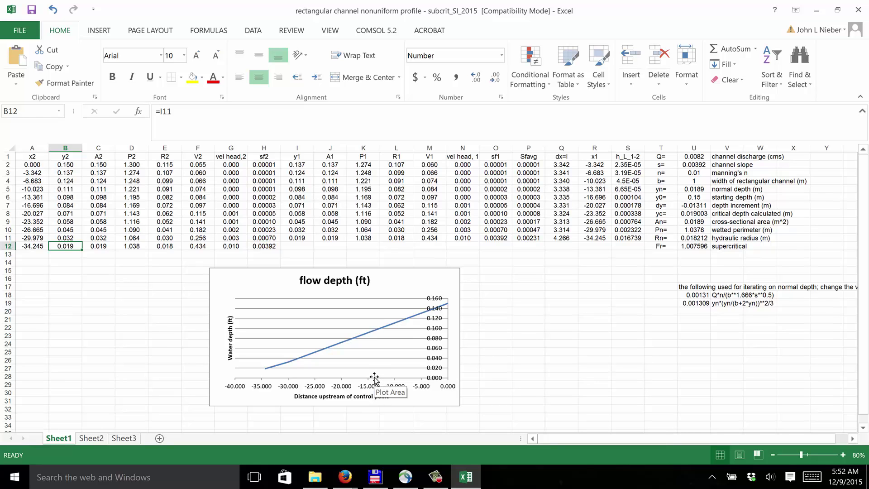
pyautogui.click(372, 333)
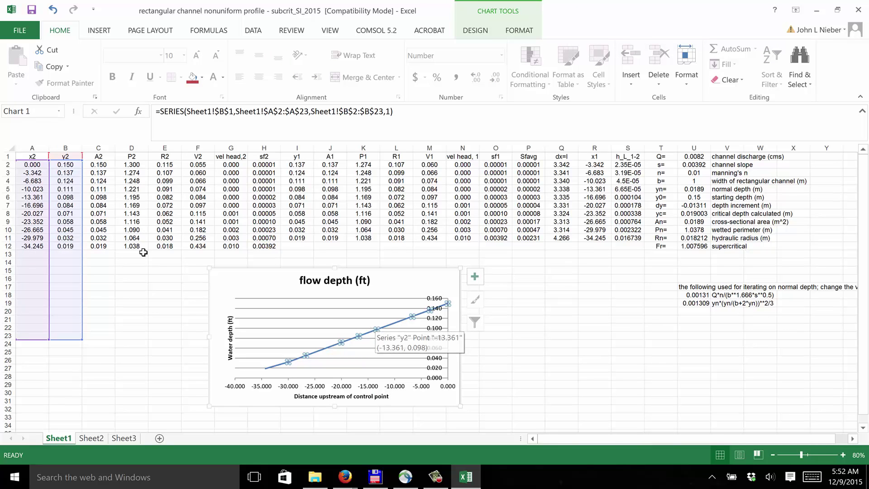
pyautogui.click(32, 197)
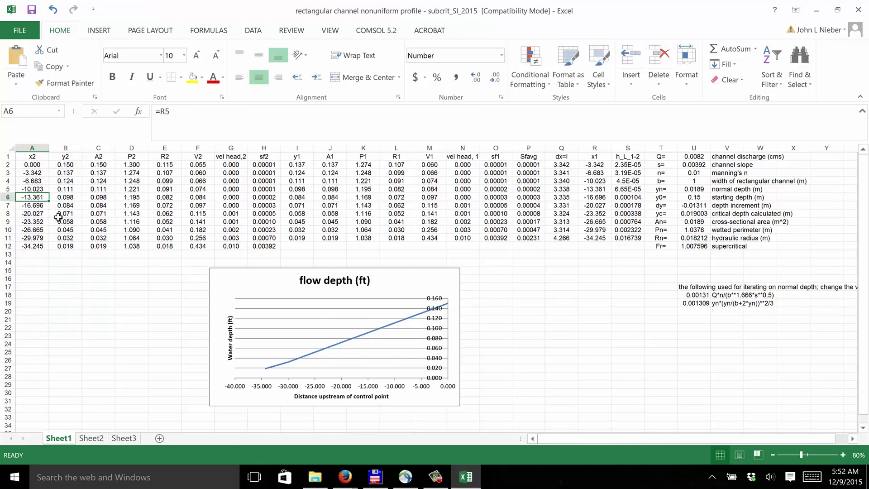
pyautogui.click(56, 197)
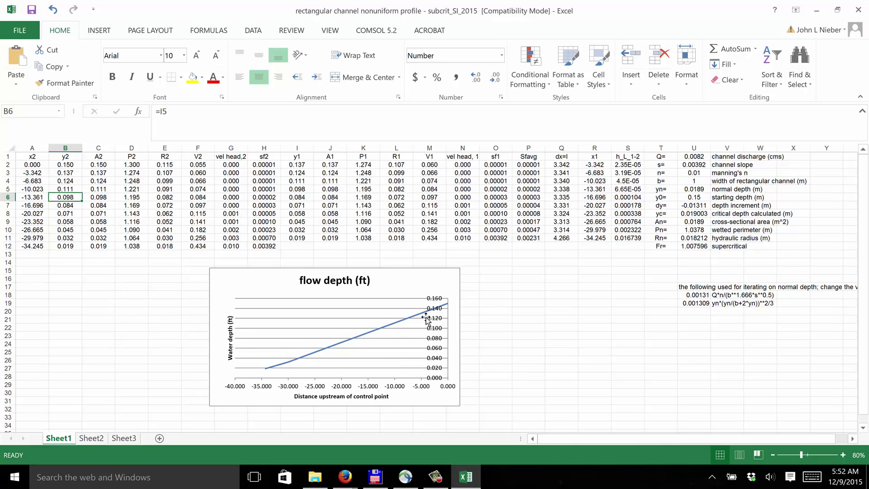
pyautogui.click(60, 165)
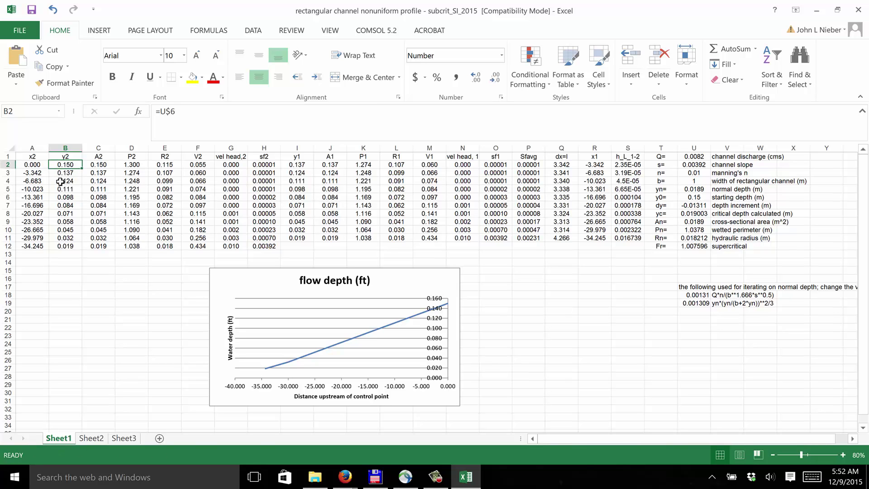
pyautogui.click(61, 173)
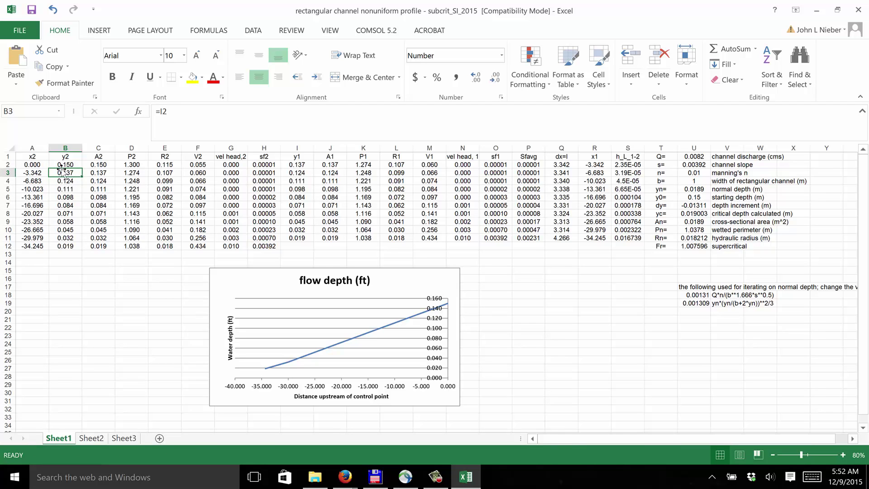
pyautogui.click(59, 165)
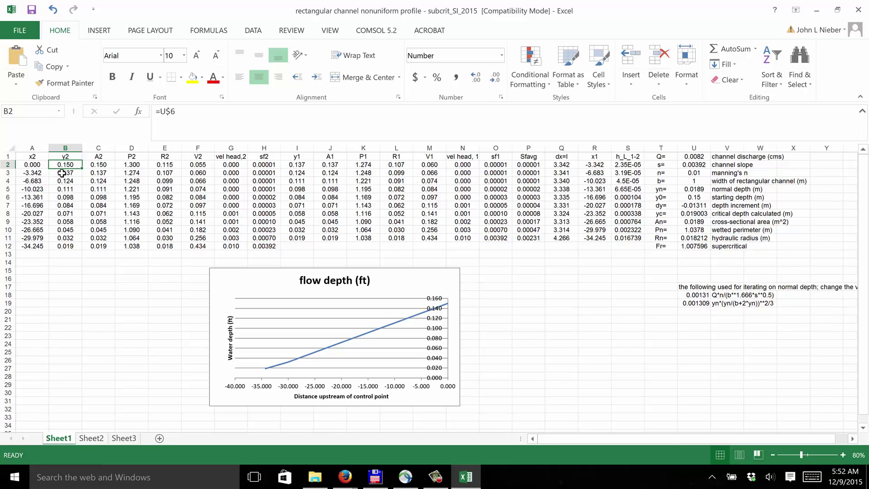
pyautogui.click(62, 173)
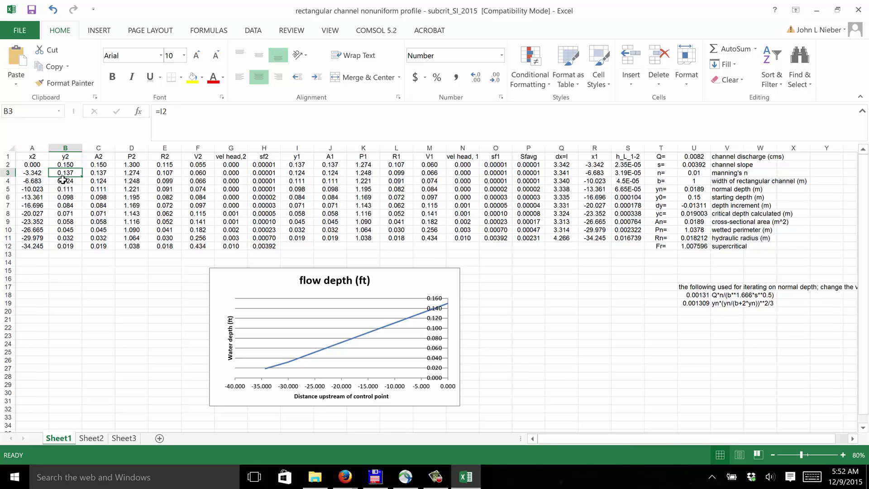
pyautogui.click(62, 180)
pyautogui.click(63, 189)
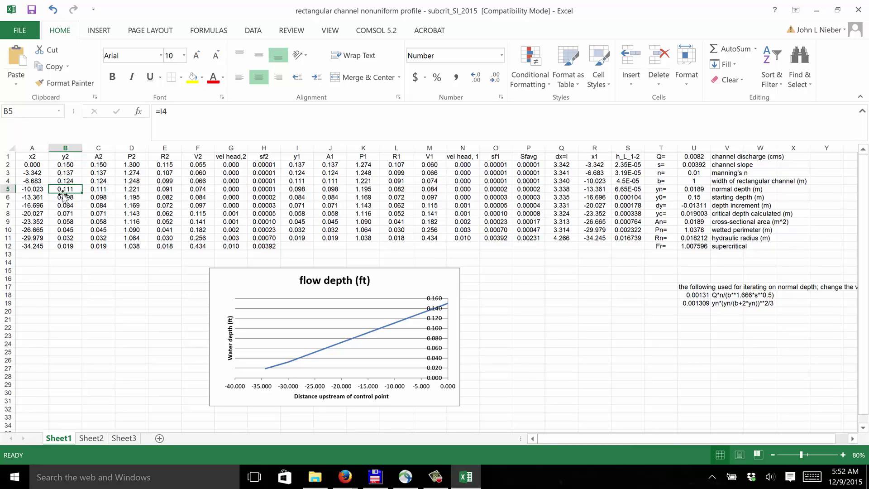
pyautogui.click(62, 198)
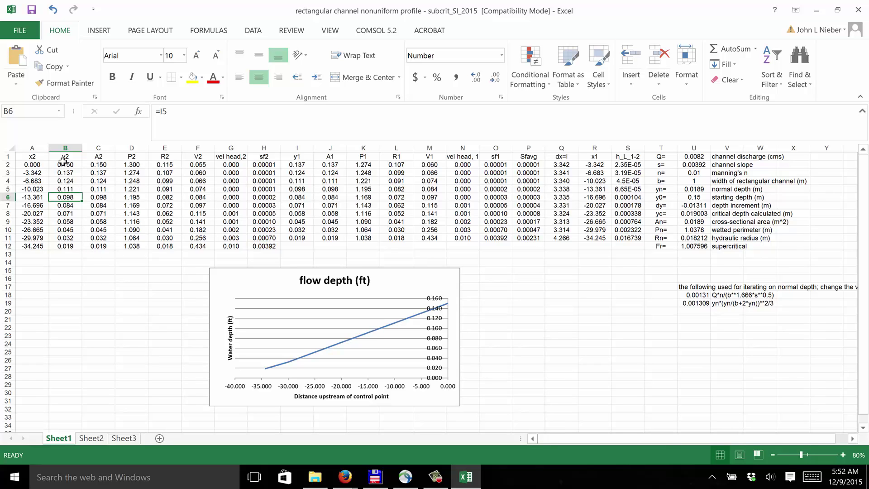
# Enter 0.015 as Manning's n in cell U3.
pyautogui.click(688, 172)
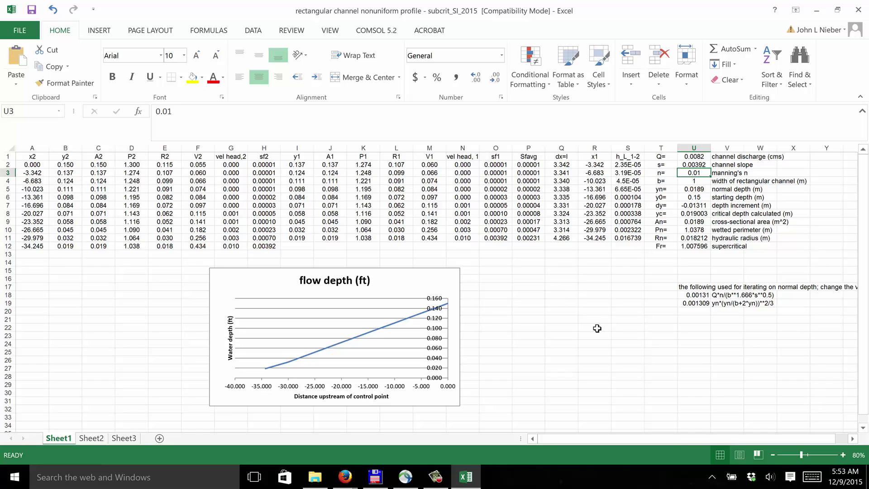
pyautogui.write('0.')
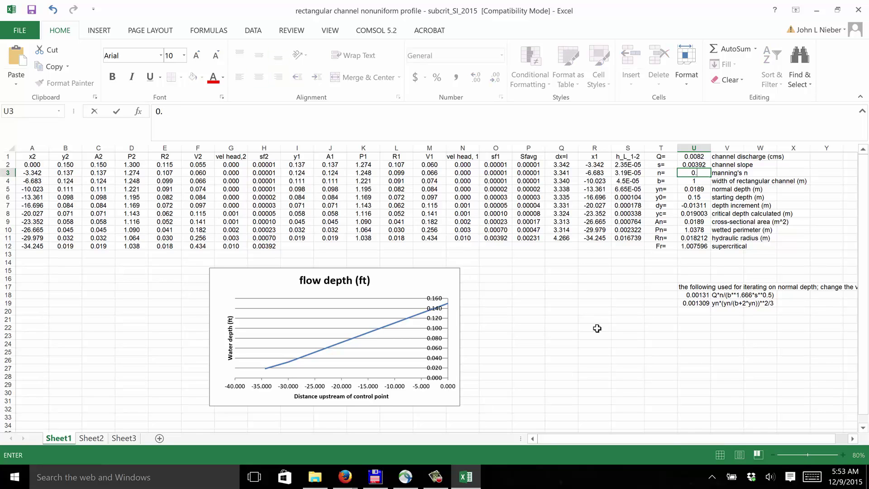
pyautogui.write('015')
pyautogui.press('Return')
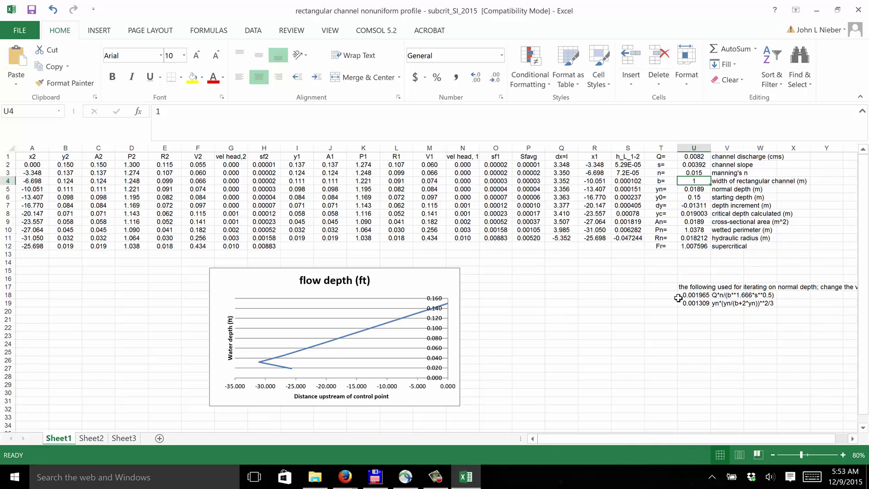
# Check the U18 and U19 formulas, then try normal depths 0.021 and 0.025 in U5.
pyautogui.click(691, 295)
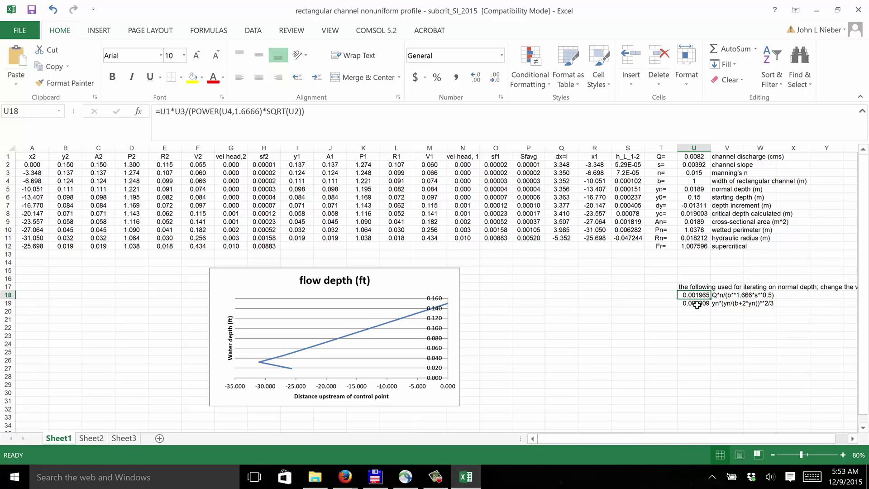
pyautogui.click(696, 304)
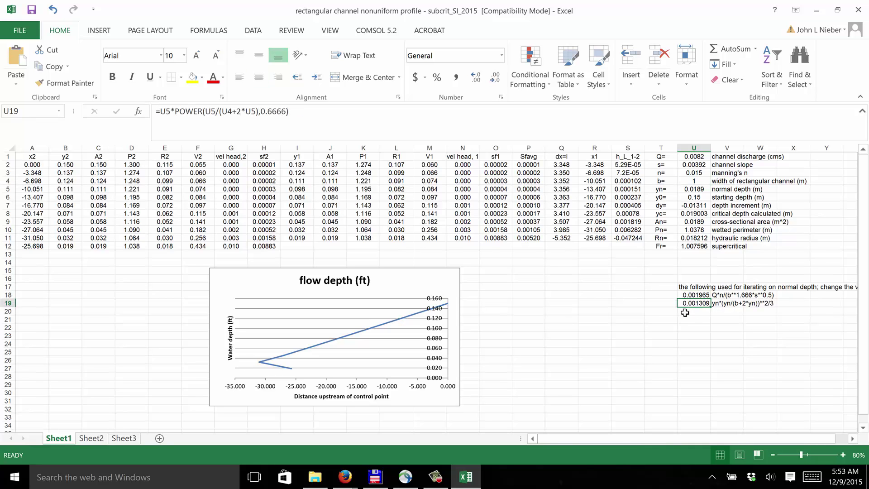
pyautogui.click(687, 191)
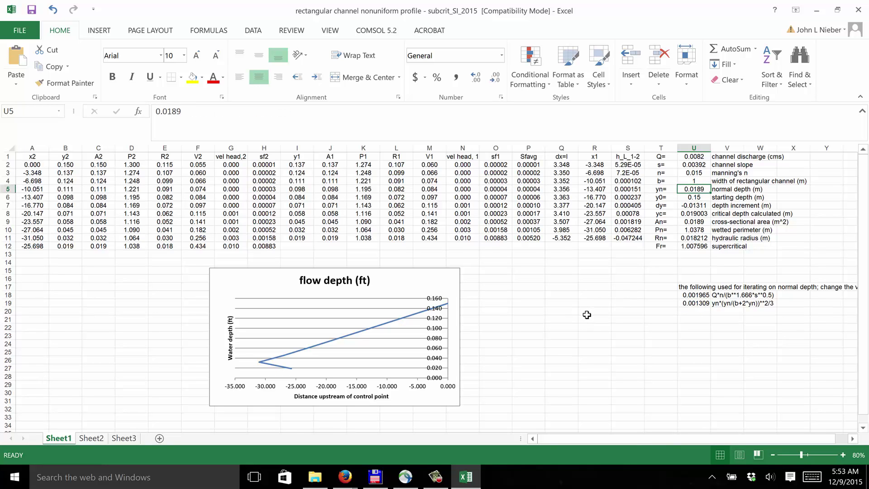
pyautogui.write('0.0')
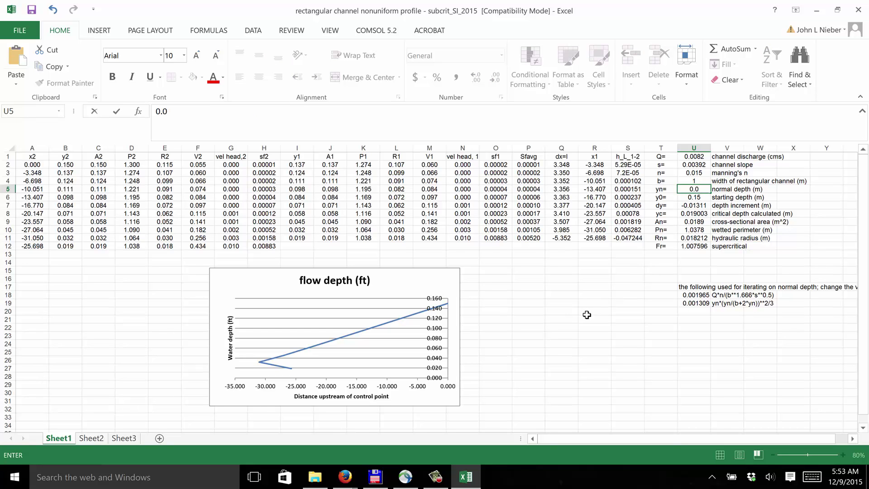
pyautogui.write('21')
pyautogui.press('Return')
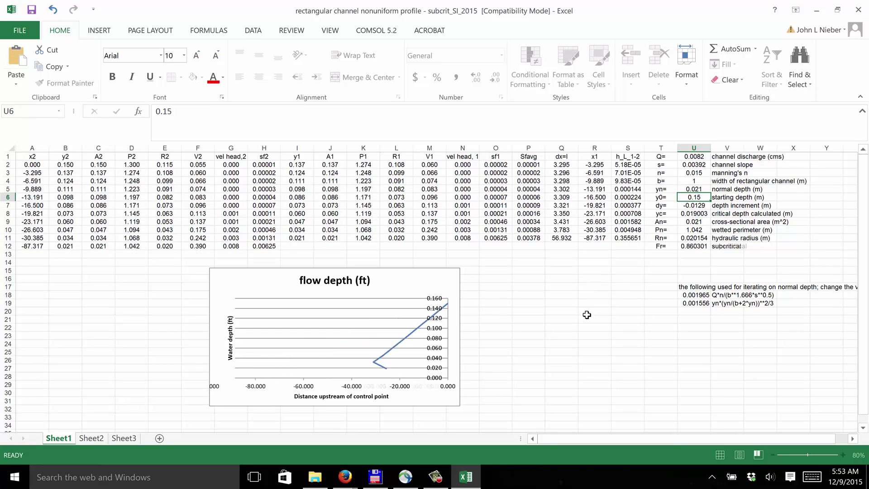
pyautogui.press('Up')
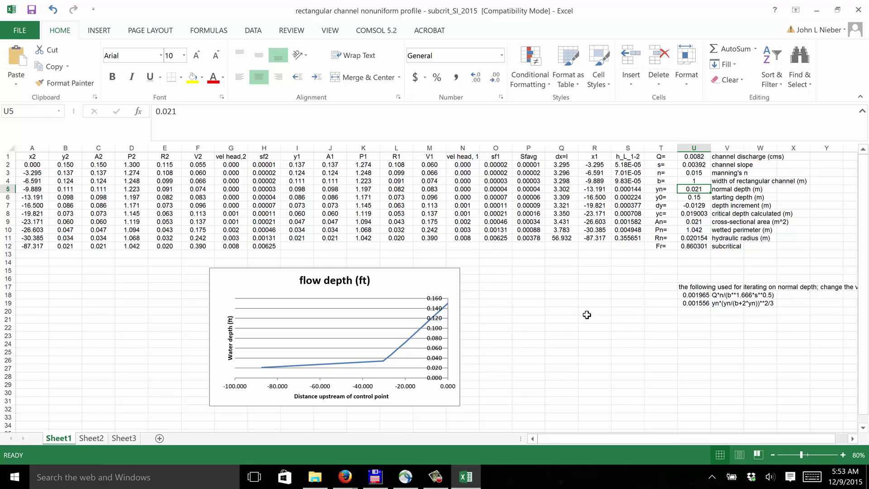
pyautogui.write('0.0')
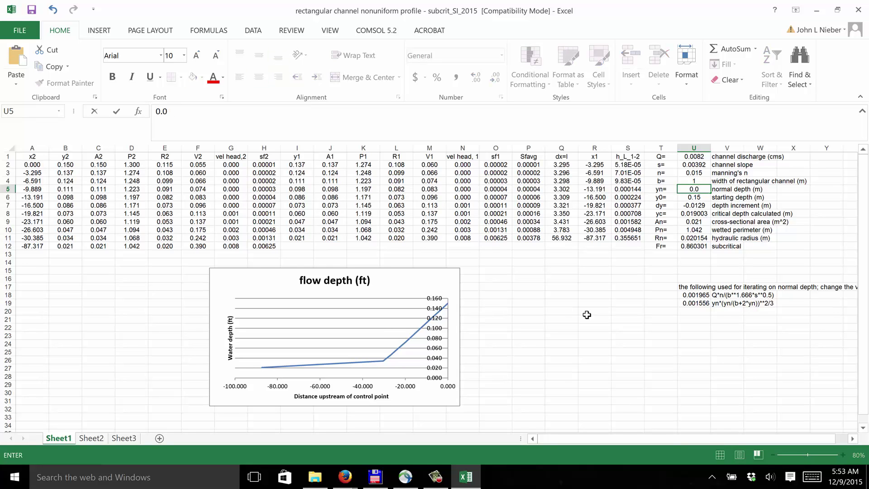
pyautogui.write('25')
pyautogui.press('Return')
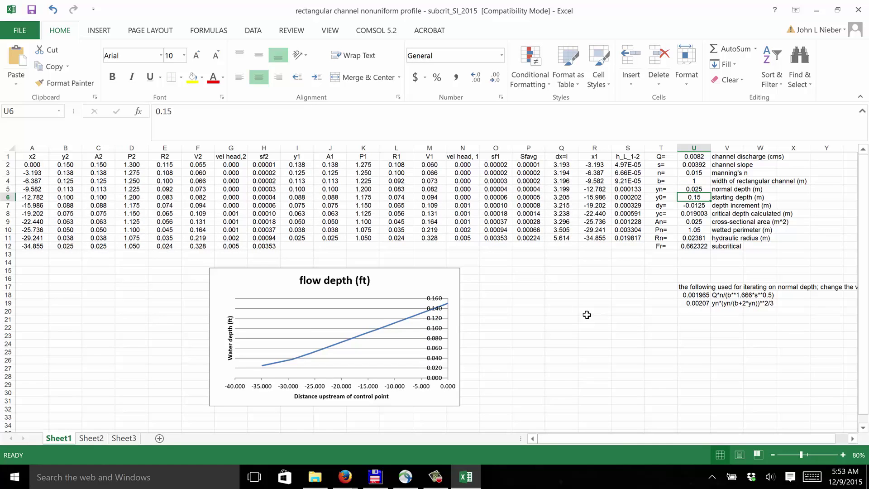
# Narrow the normal depth through 0.024 and 0.0245 to 0.0244.
pyautogui.press('Up')
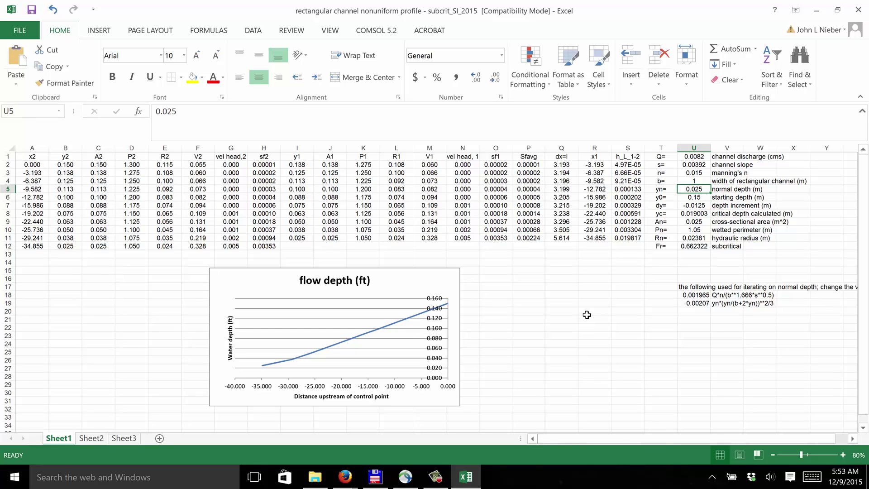
pyautogui.write('0.024')
pyautogui.press('Return')
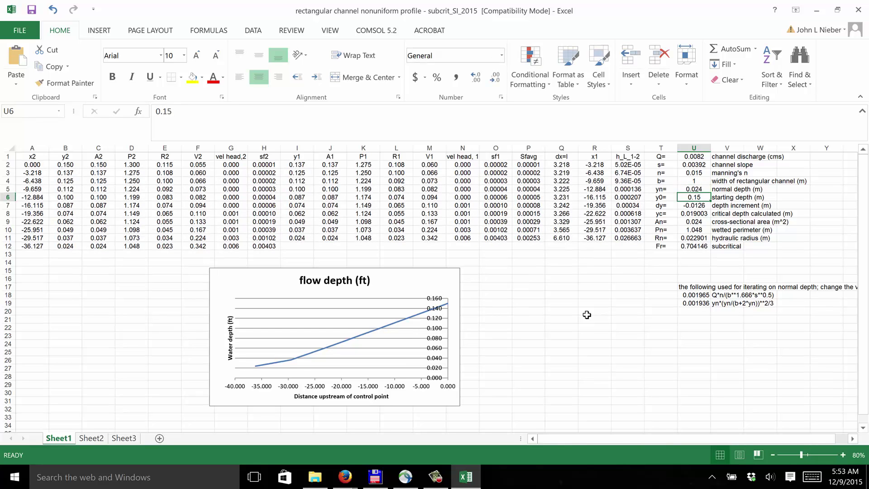
pyautogui.press('Up')
pyautogui.write('0')
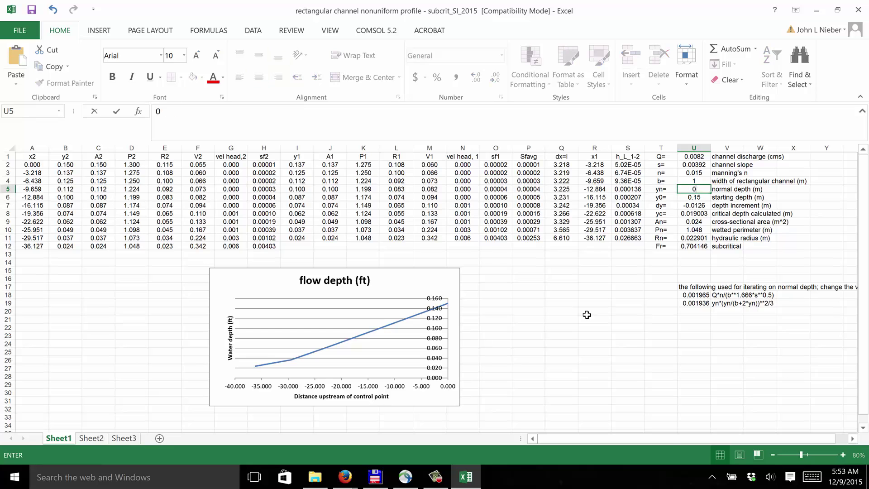
pyautogui.write('.0245')
pyautogui.press('Return')
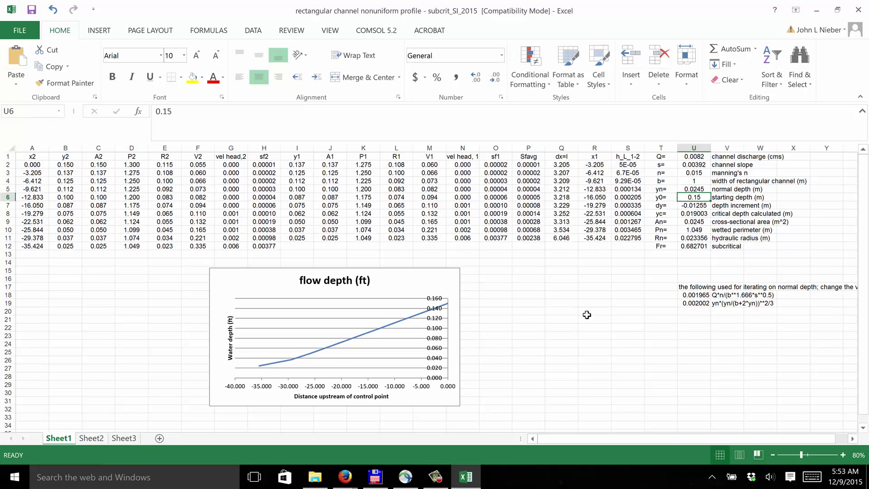
pyautogui.press('Up')
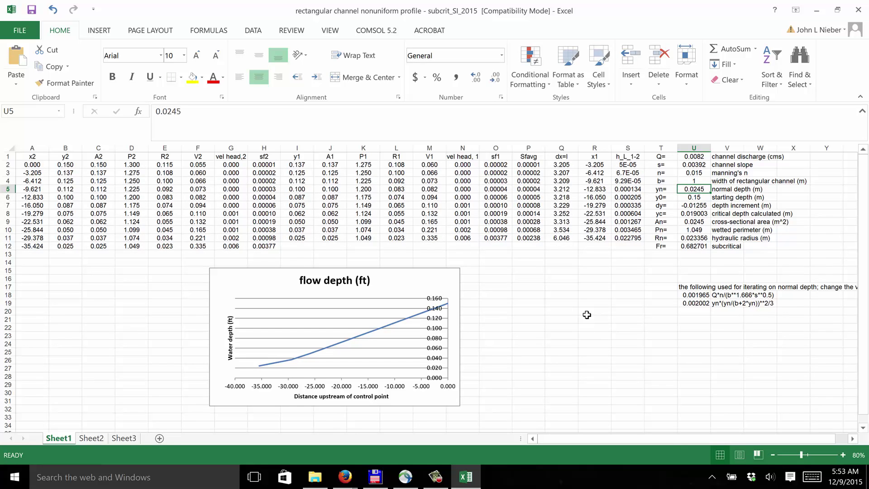
pyautogui.write('0.0244')
pyautogui.press('Return')
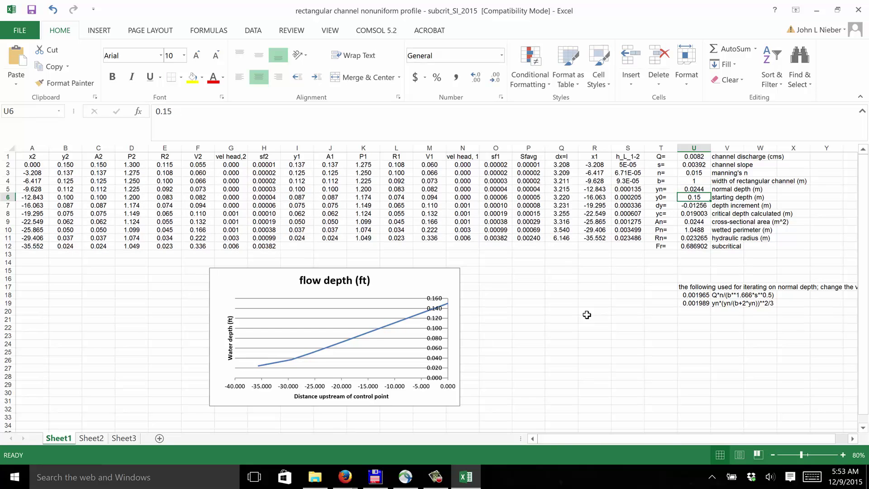
pyautogui.press('Up')
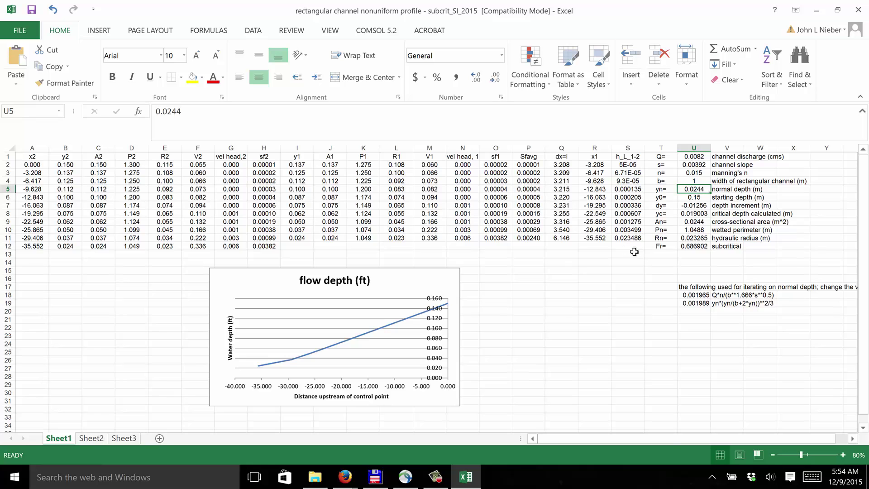
pyautogui.click(684, 197)
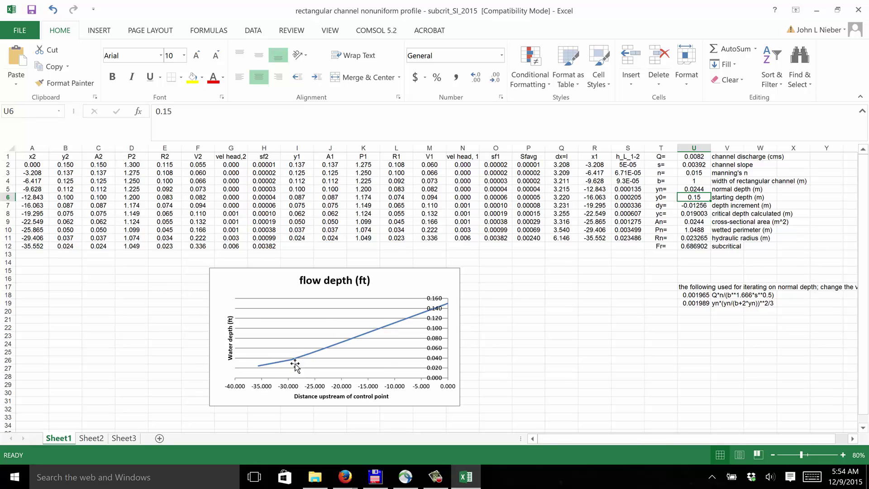
pyautogui.click(21, 198)
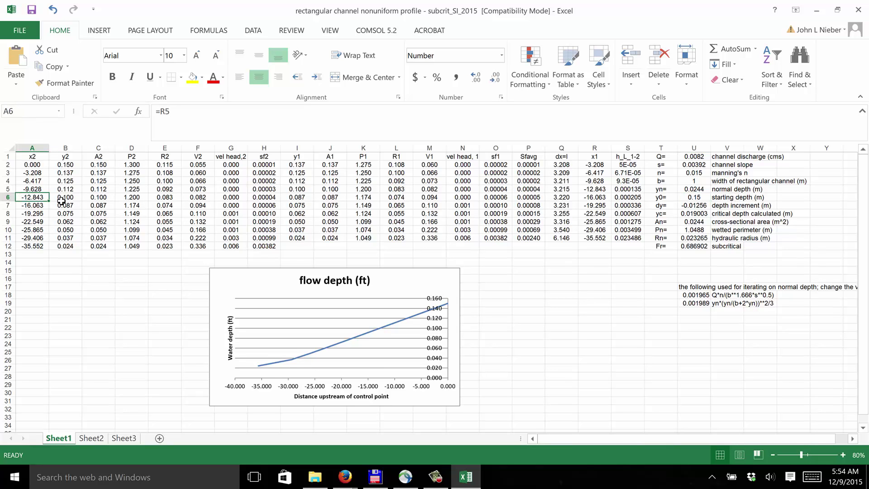
pyautogui.click(63, 198)
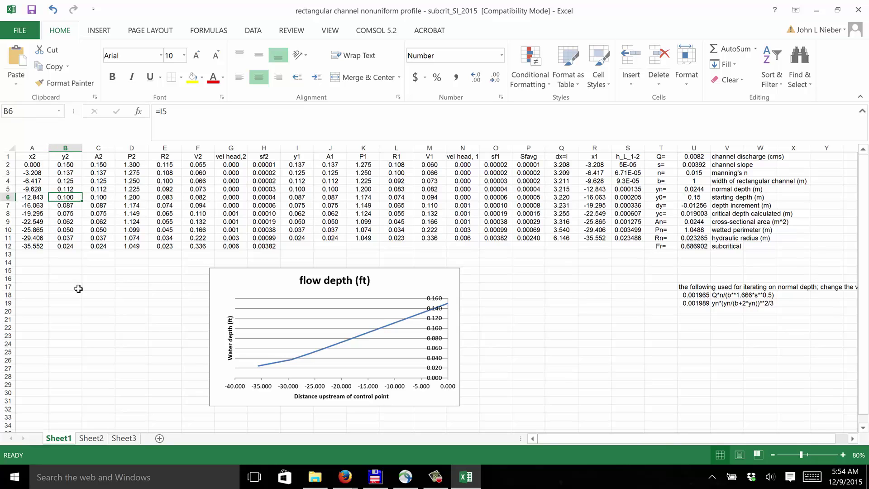